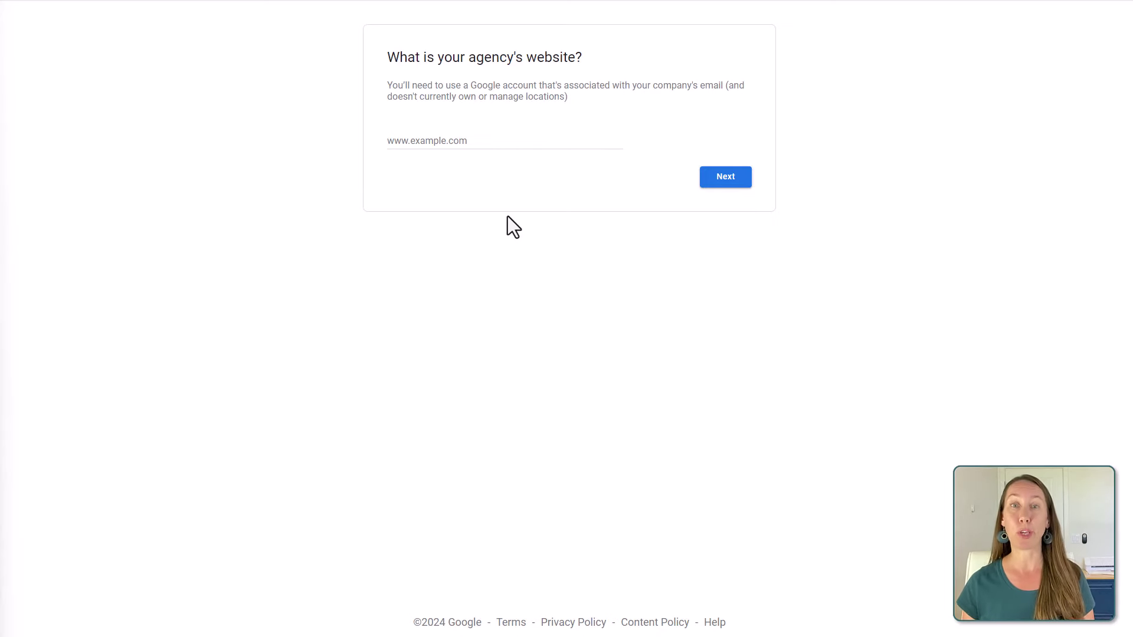
{"action": "left_click", "coordinate": [496, 142]}
{"action": "type", "text": "https://www.portableentrepreneur.com/"}
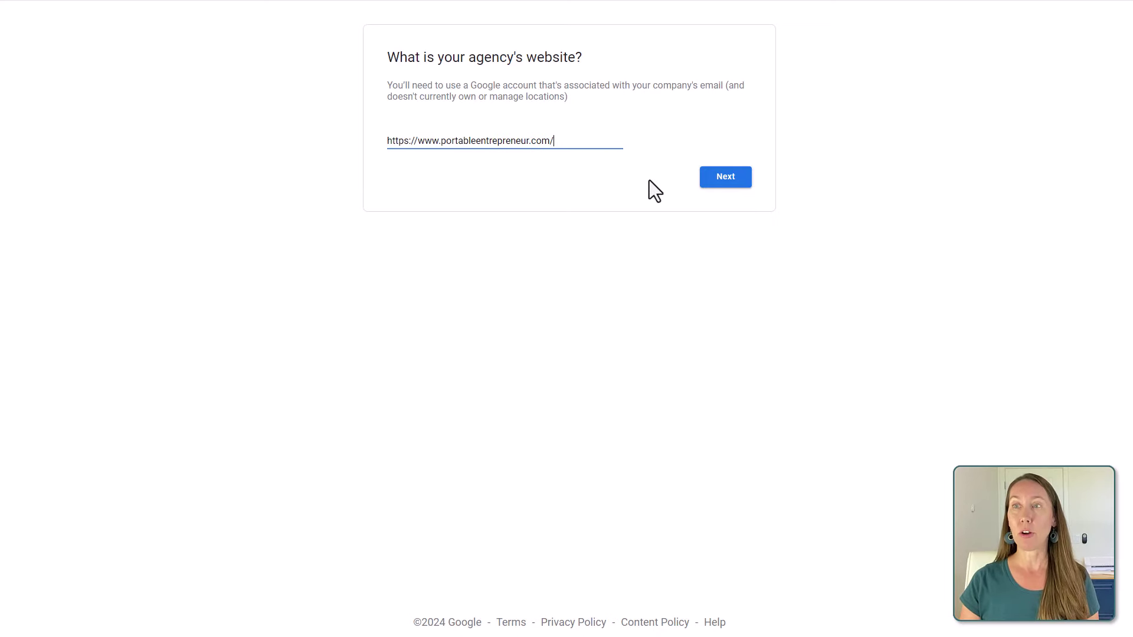
{"action": "left_click", "coordinate": [708, 180]}
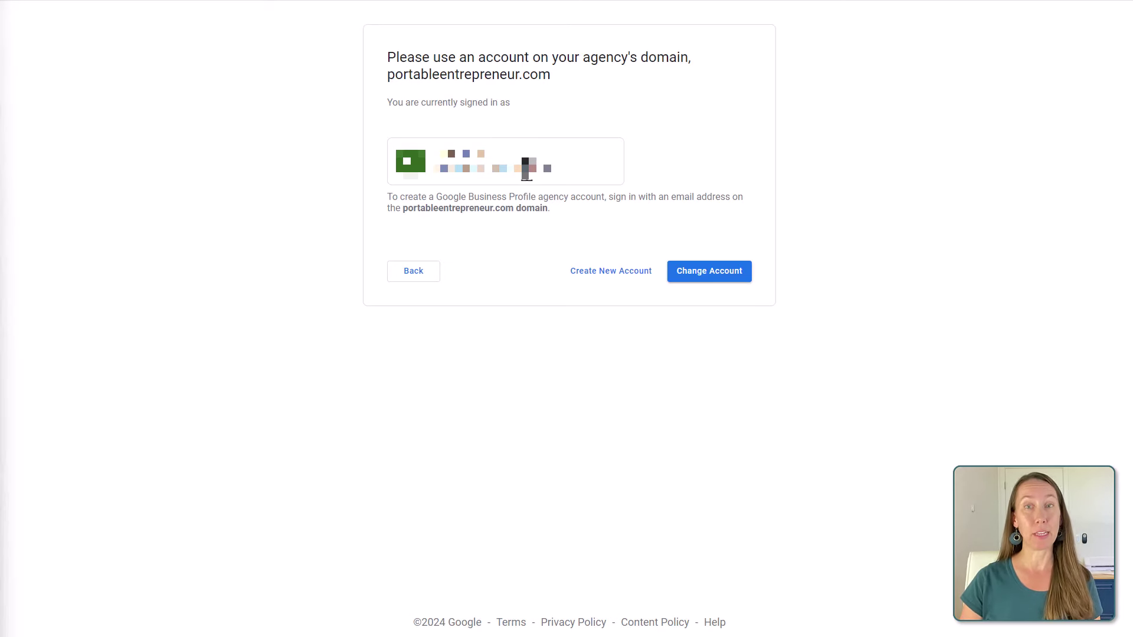
Step: Switch to the Google account on the agency's domain, confirm it for the agency registration, and continue to the new organization
{"action": "left_click", "coordinate": [743, 279]}
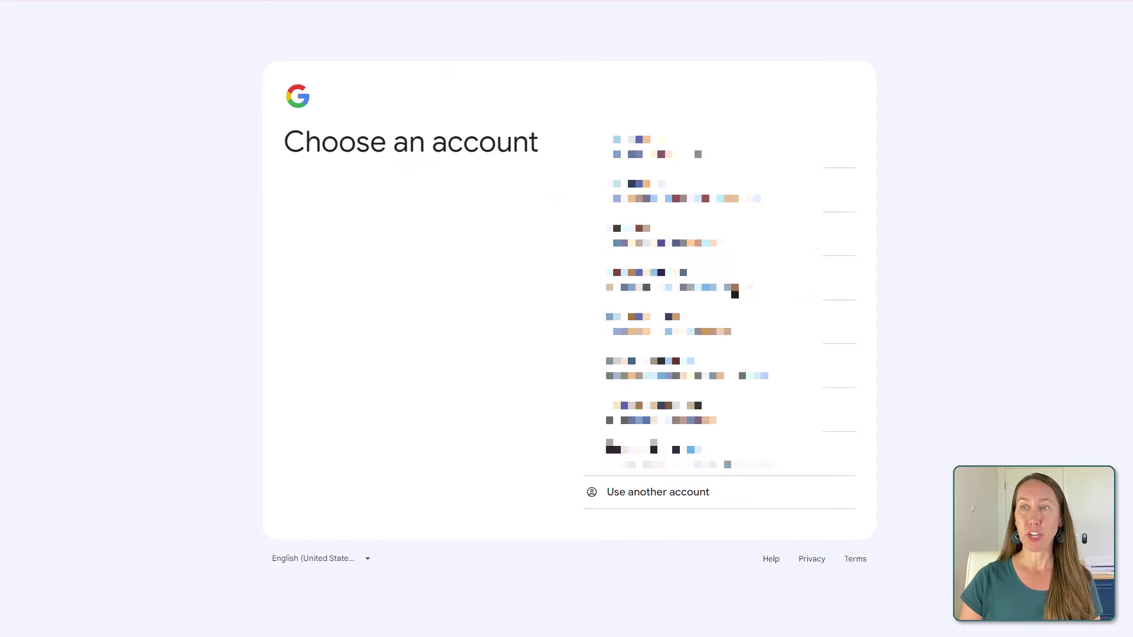
{"action": "left_click", "coordinate": [673, 192]}
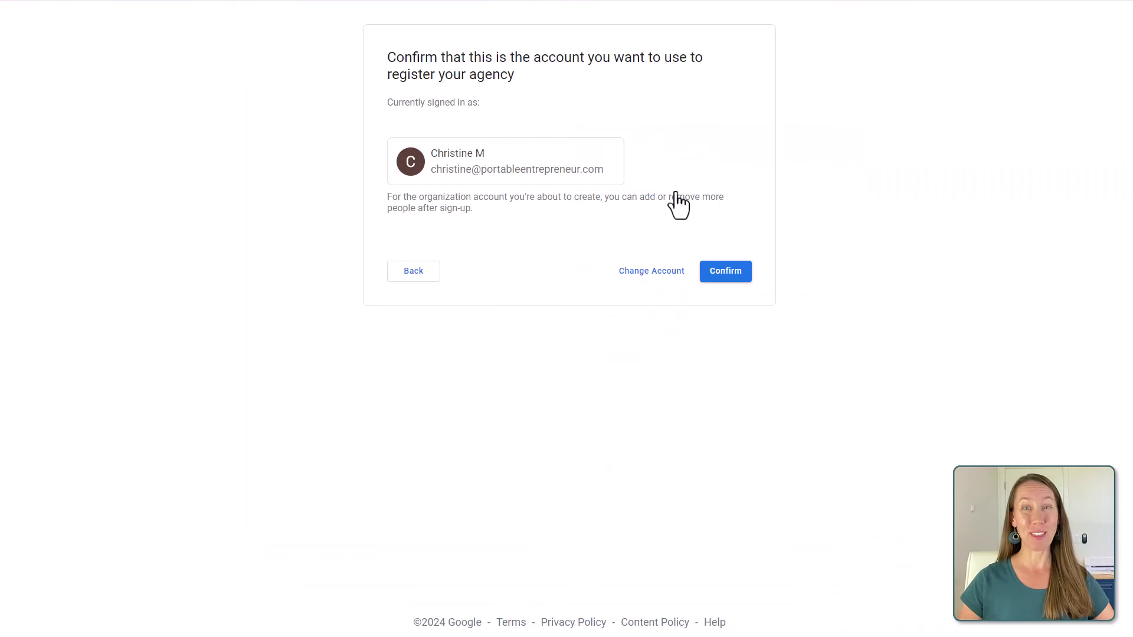
{"action": "left_click", "coordinate": [736, 277]}
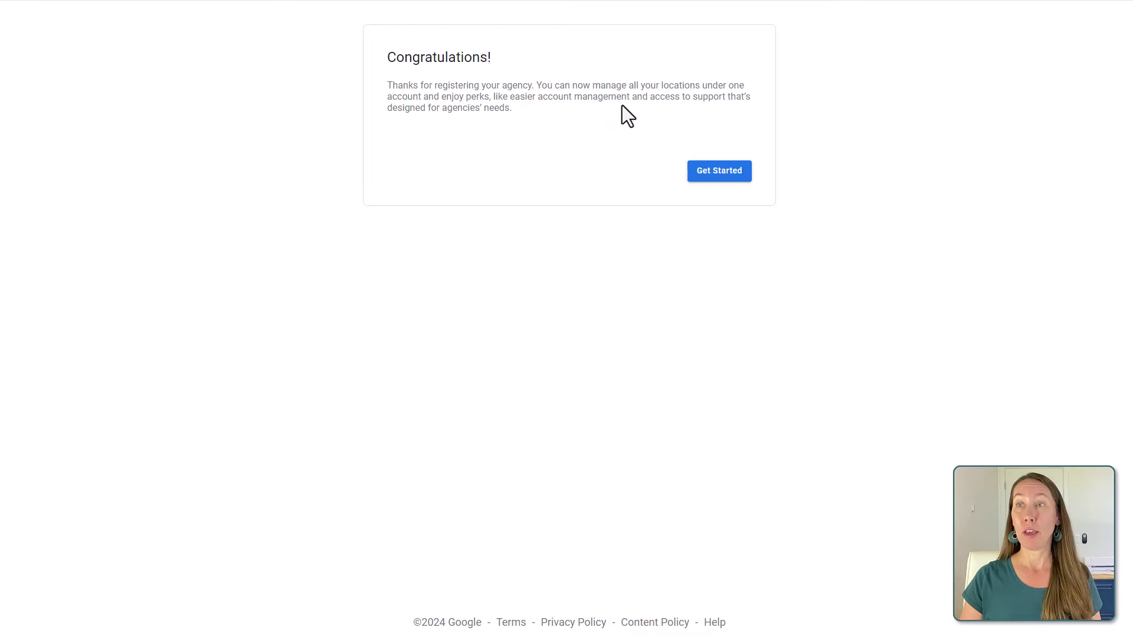
{"action": "left_click", "coordinate": [718, 177]}
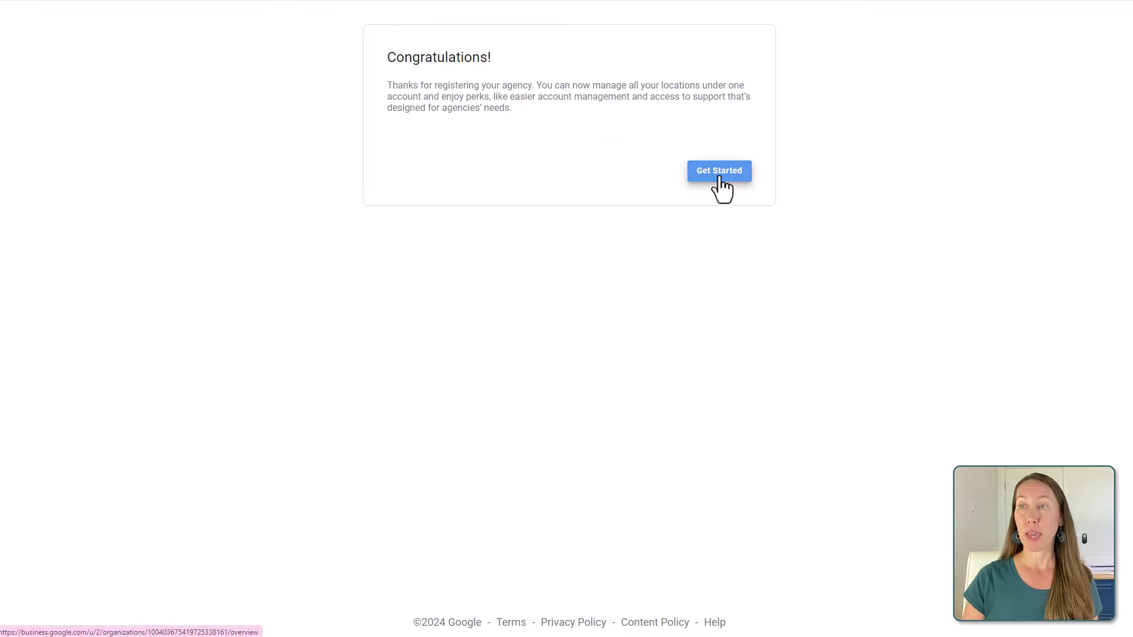
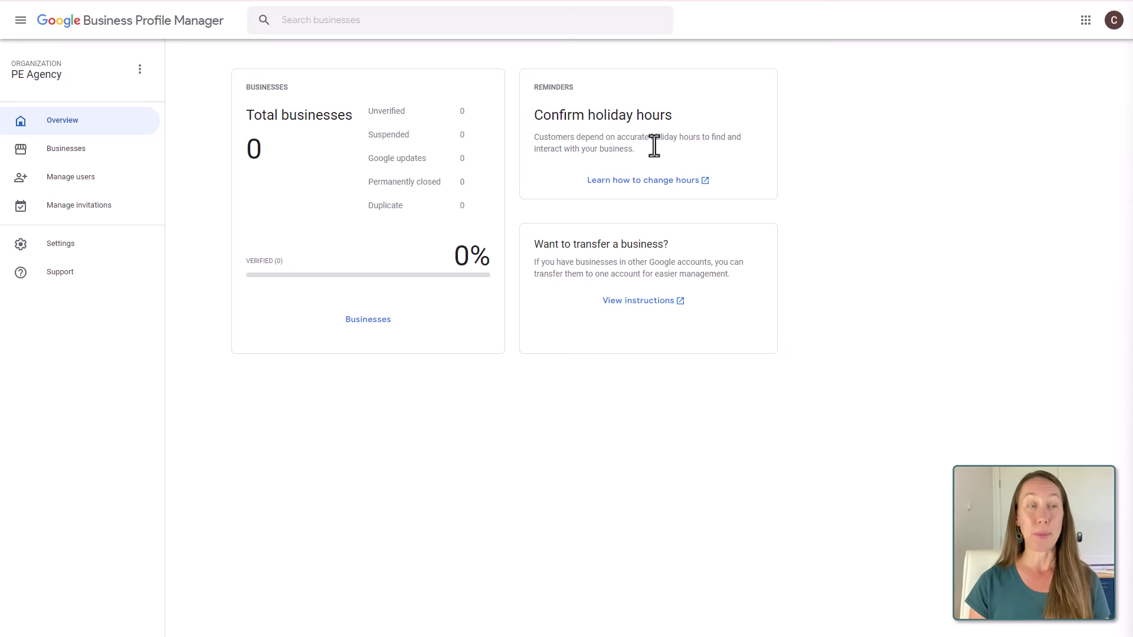
Step: Go to the organization's businesses and look through the available business groups
{"action": "left_click", "coordinate": [116, 159]}
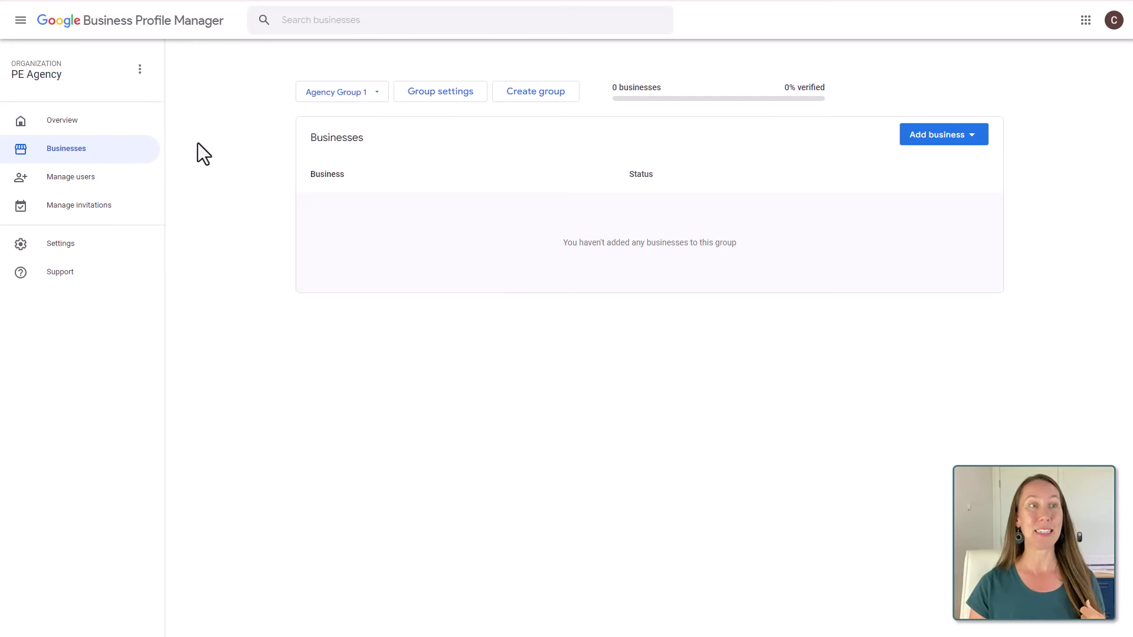
{"action": "left_click", "coordinate": [334, 94]}
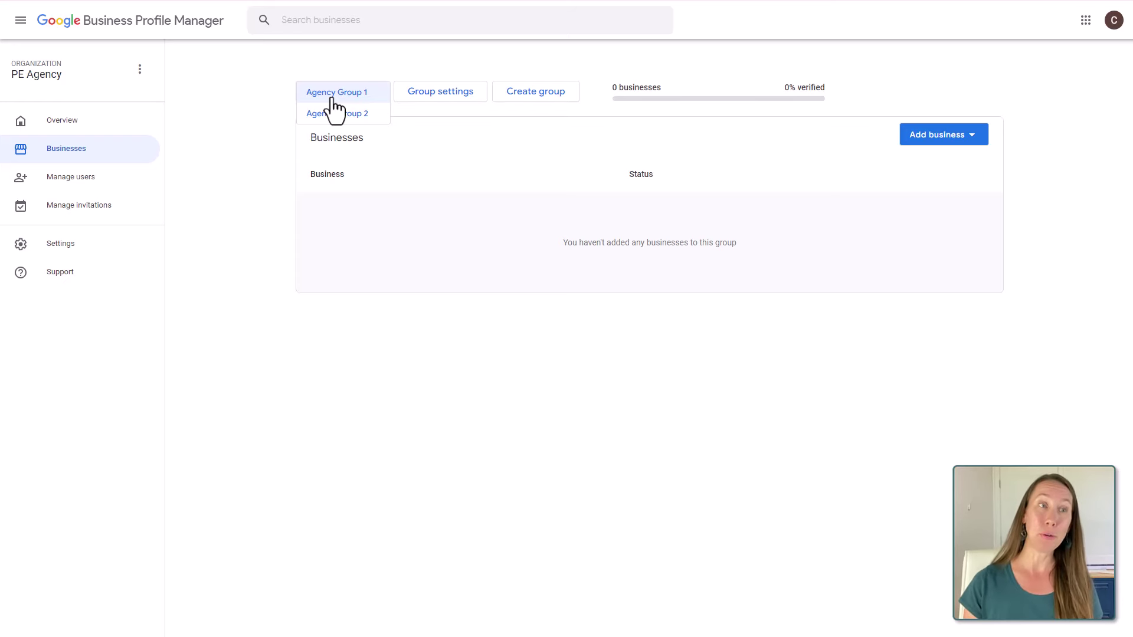
{"action": "left_click", "coordinate": [375, 63]}
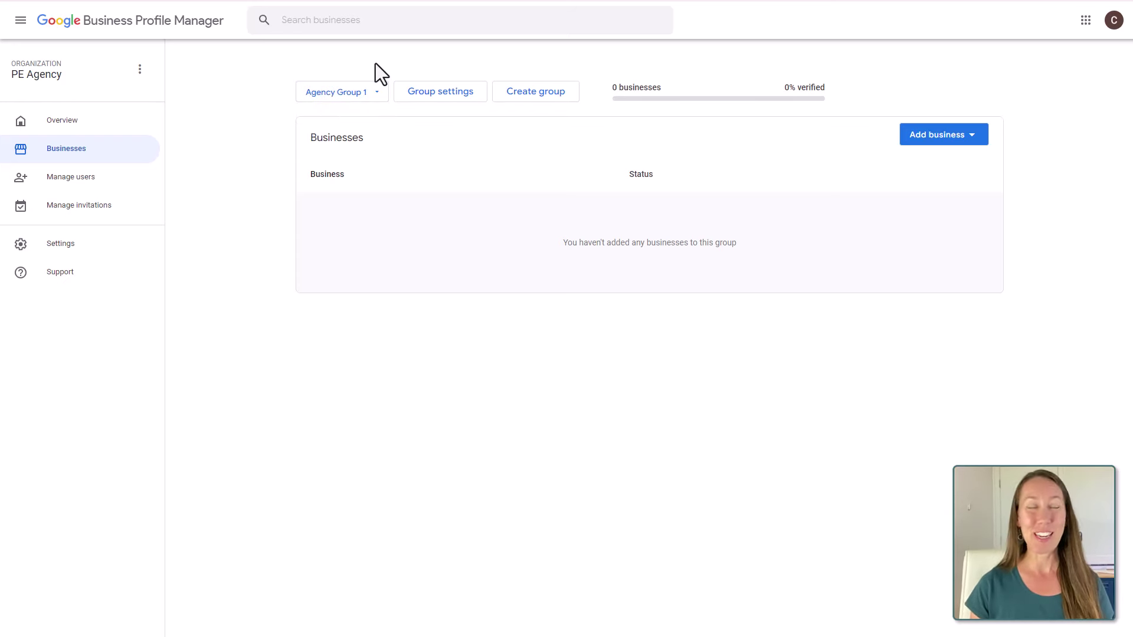
Step: Examine the settings of Agency Group 1 and the form for creating another business group
{"action": "left_click", "coordinate": [460, 94]}
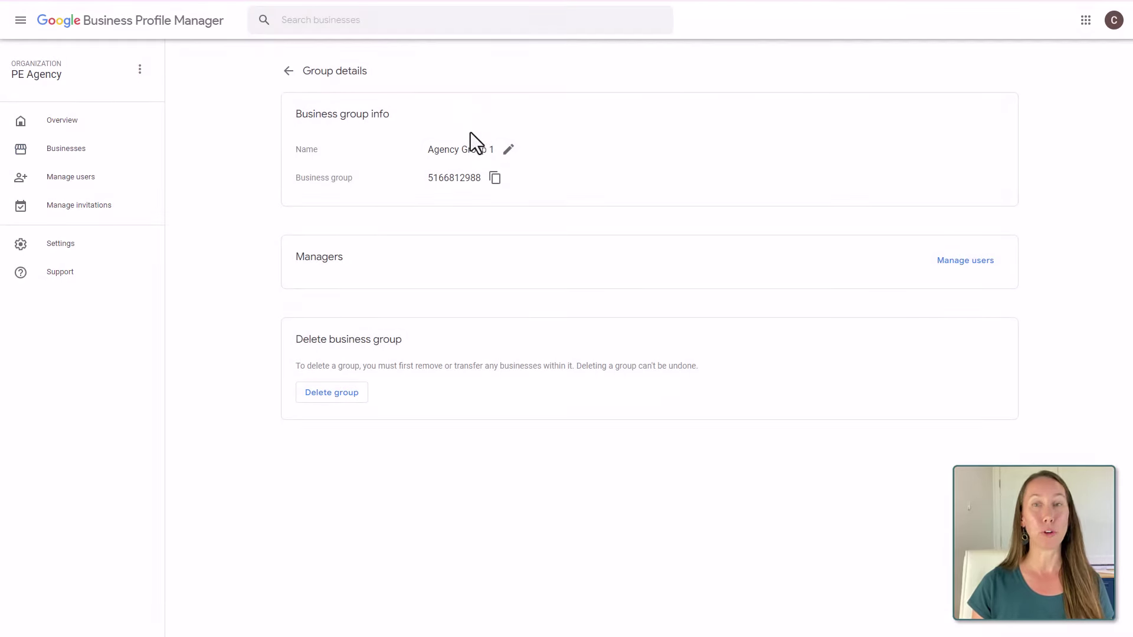
{"action": "left_click", "coordinate": [509, 151]}
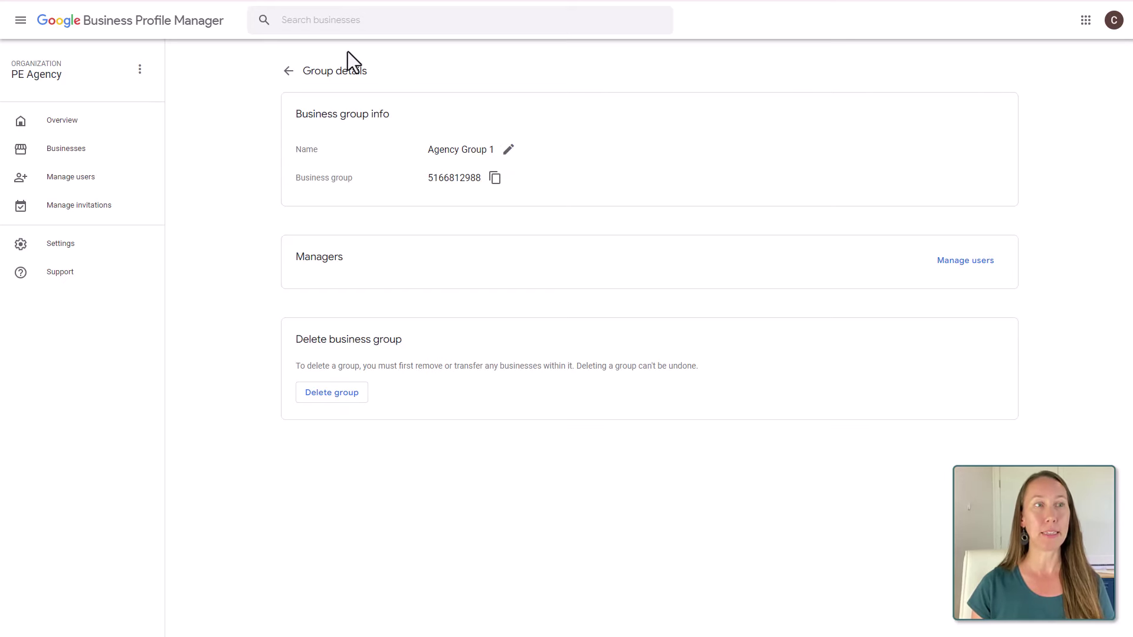
{"action": "left_click", "coordinate": [288, 71]}
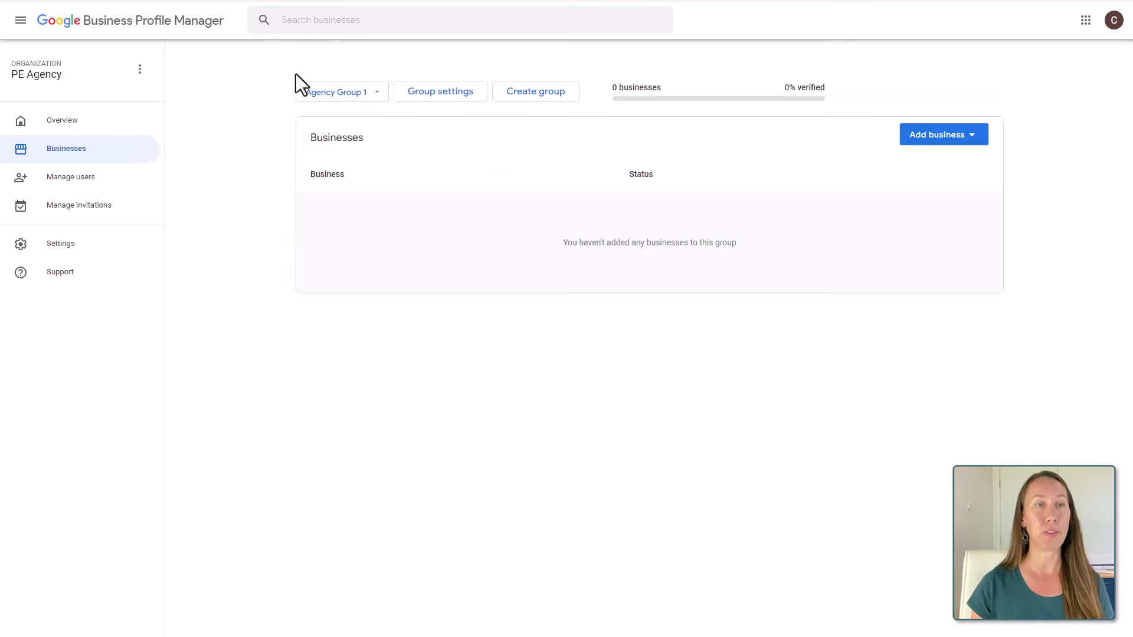
{"action": "left_click", "coordinate": [538, 94]}
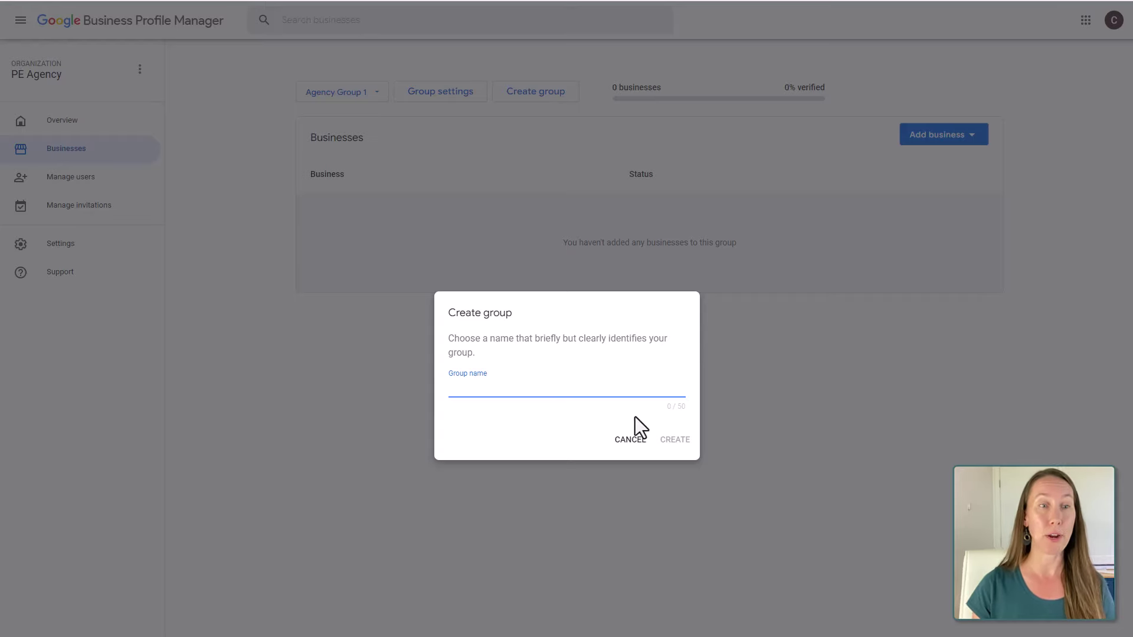
{"action": "left_click", "coordinate": [629, 441]}
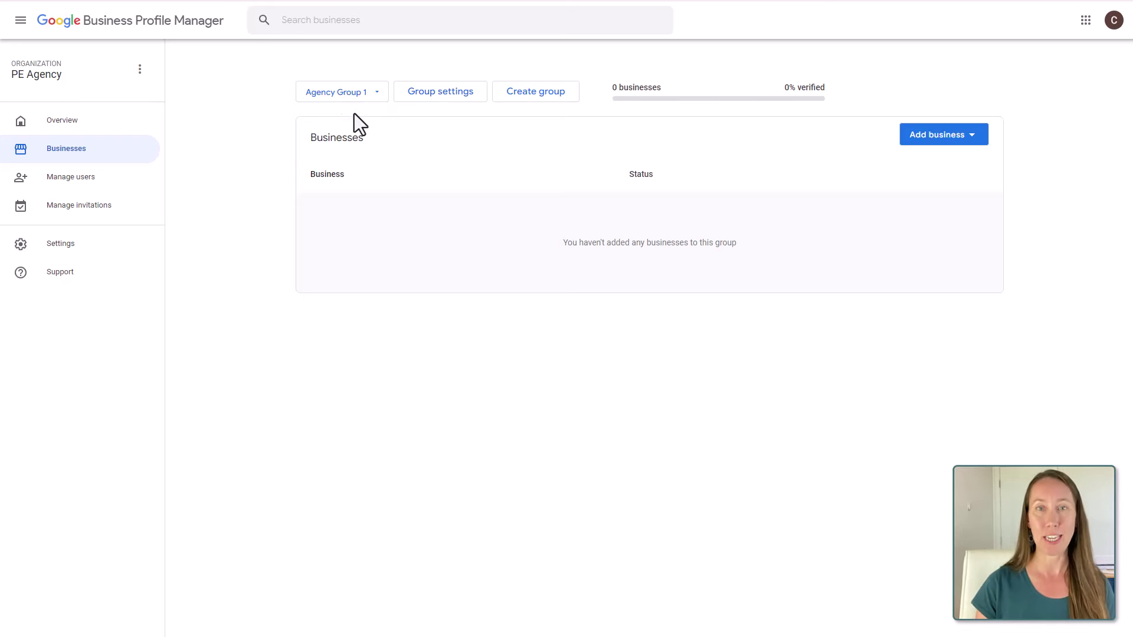
Step: Open the form for adding a single business to Agency Group 1 and view its business name field
{"action": "left_click", "coordinate": [943, 134]}
{"action": "left_click", "coordinate": [868, 78]}
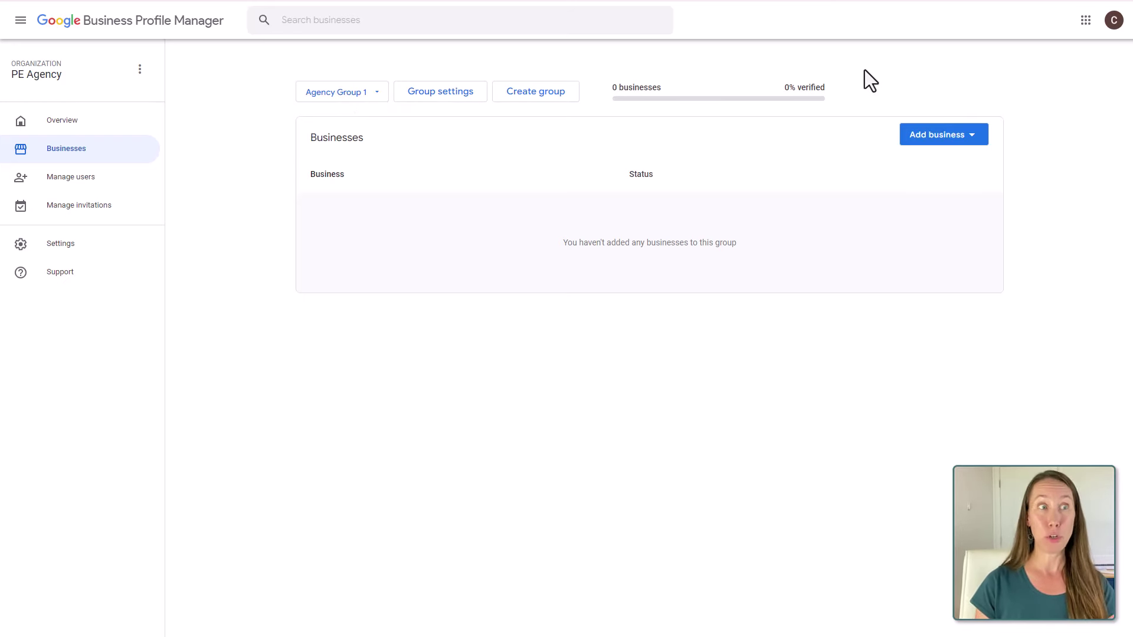
{"action": "left_click", "coordinate": [922, 141]}
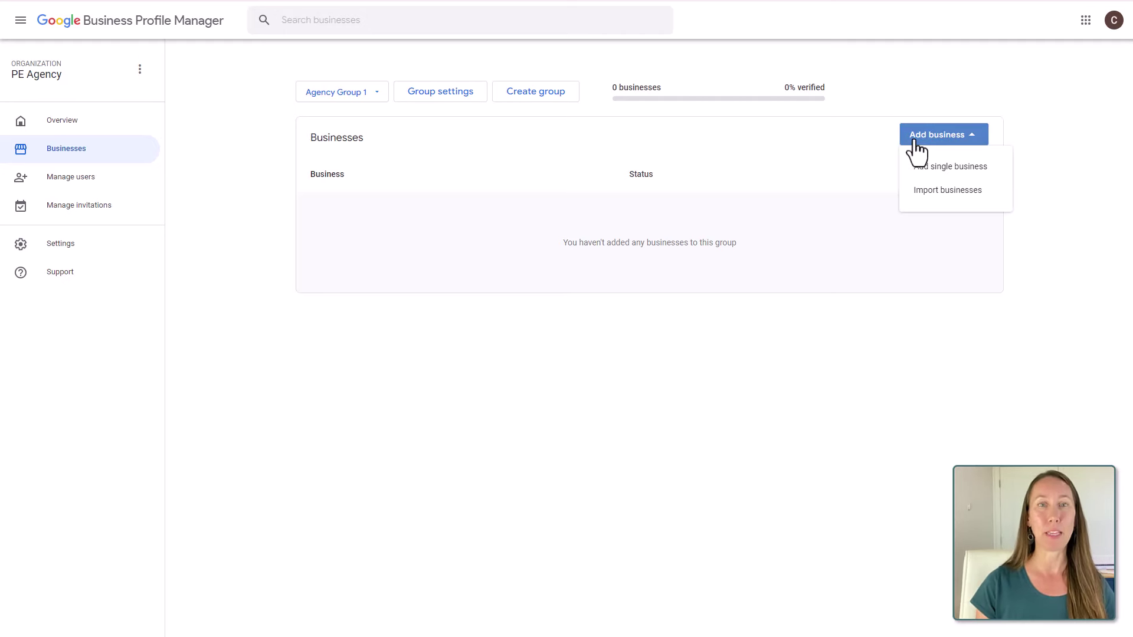
{"action": "left_click", "coordinate": [933, 170]}
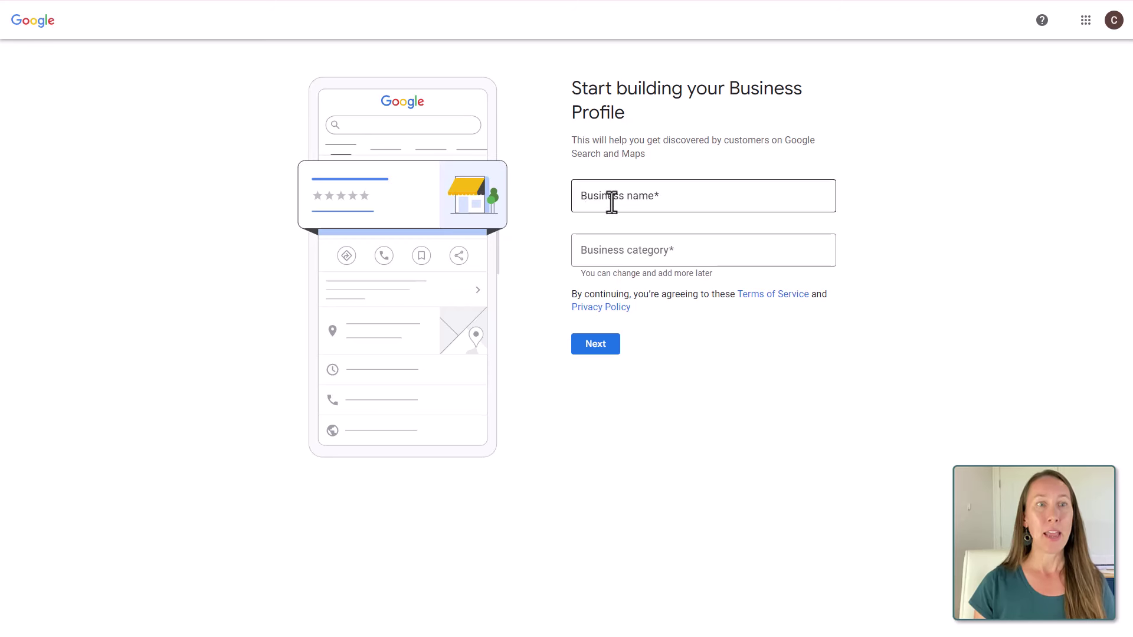
{"action": "left_click", "coordinate": [612, 203]}
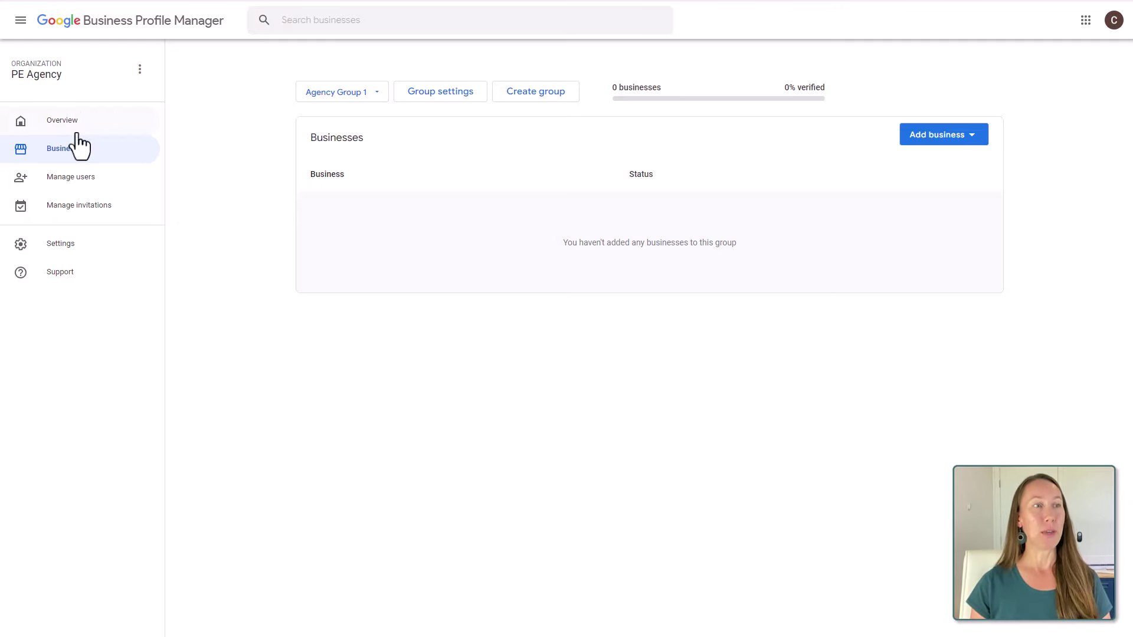
Step: Start a request for access to a business, with PE Agency as the organization and Agency Group 2 as the business group
{"action": "left_click", "coordinate": [60, 209]}
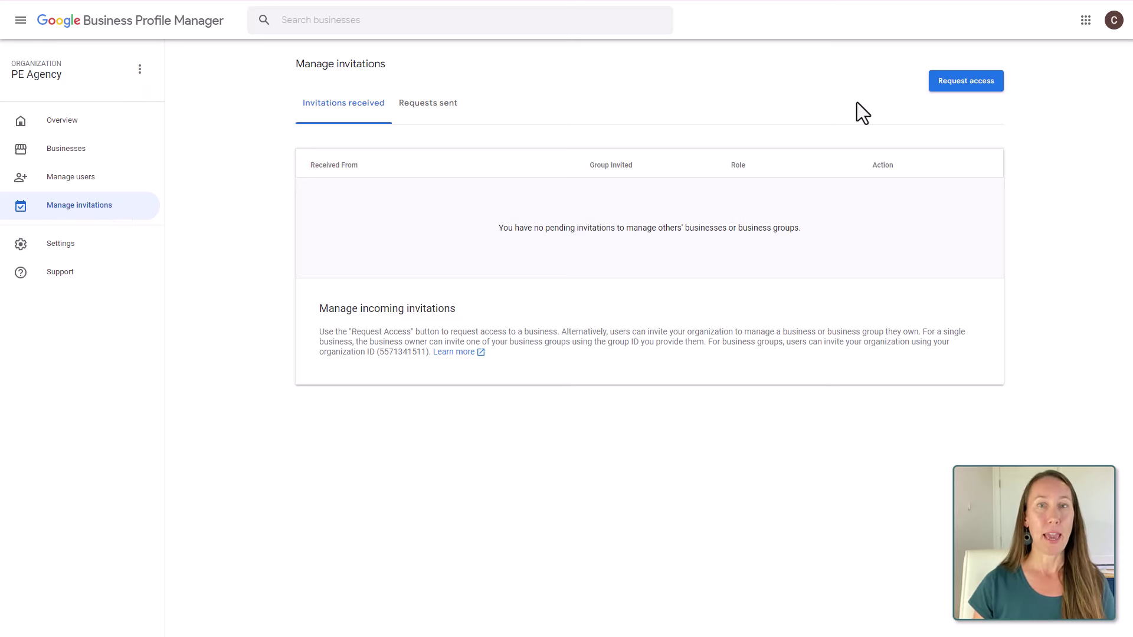
{"action": "left_click", "coordinate": [975, 93]}
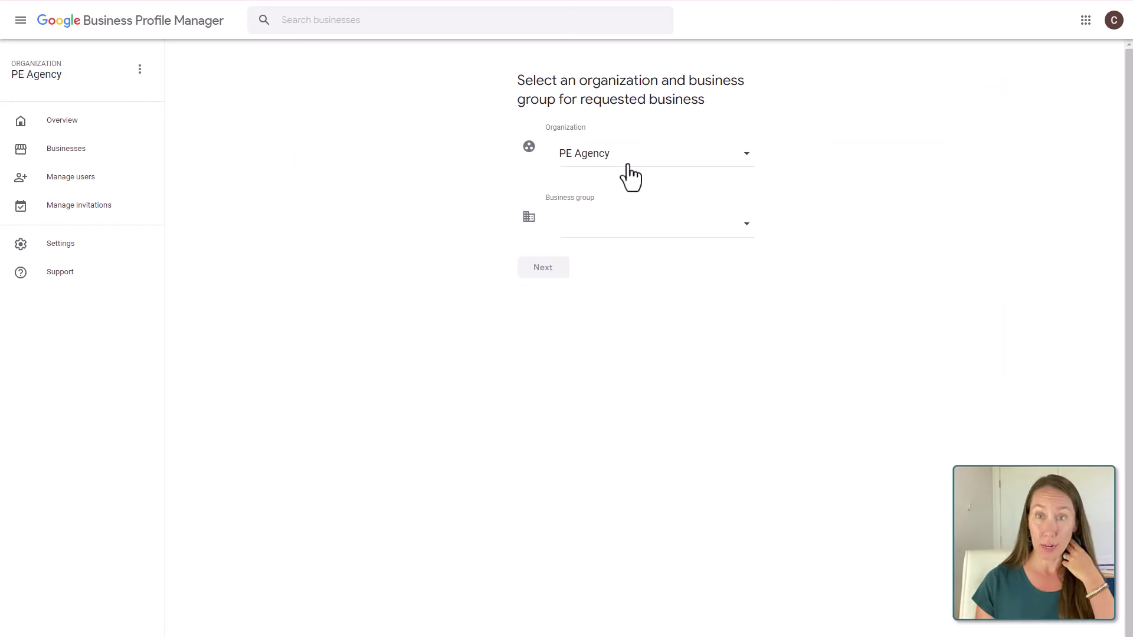
{"action": "left_click", "coordinate": [631, 177]}
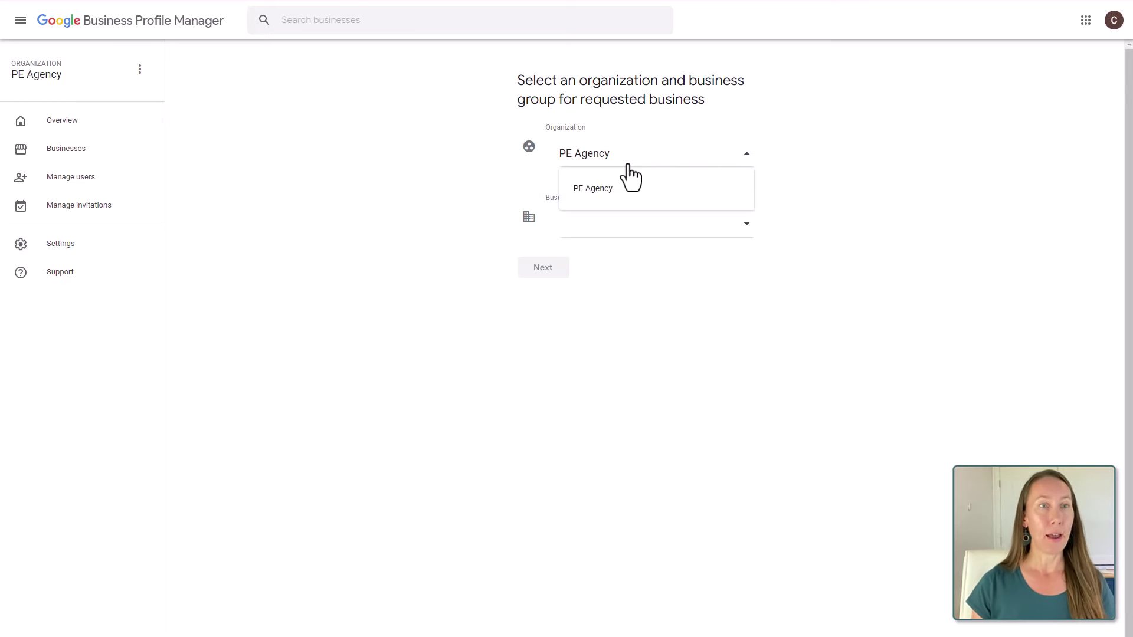
{"action": "left_click", "coordinate": [630, 176]}
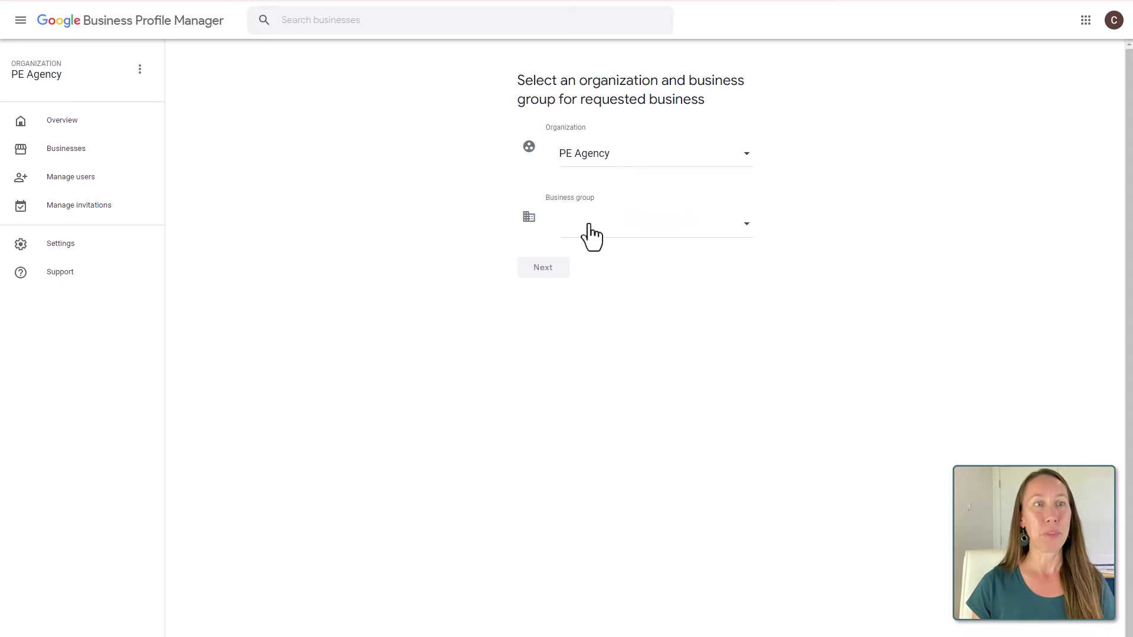
{"action": "left_click", "coordinate": [570, 232]}
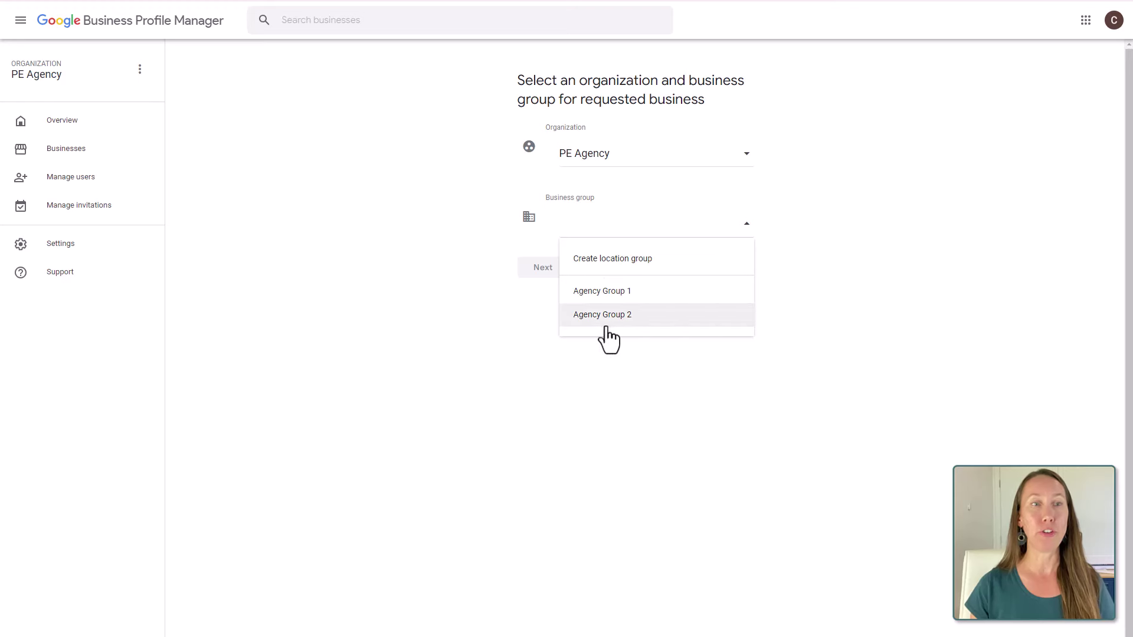
{"action": "left_click", "coordinate": [638, 322]}
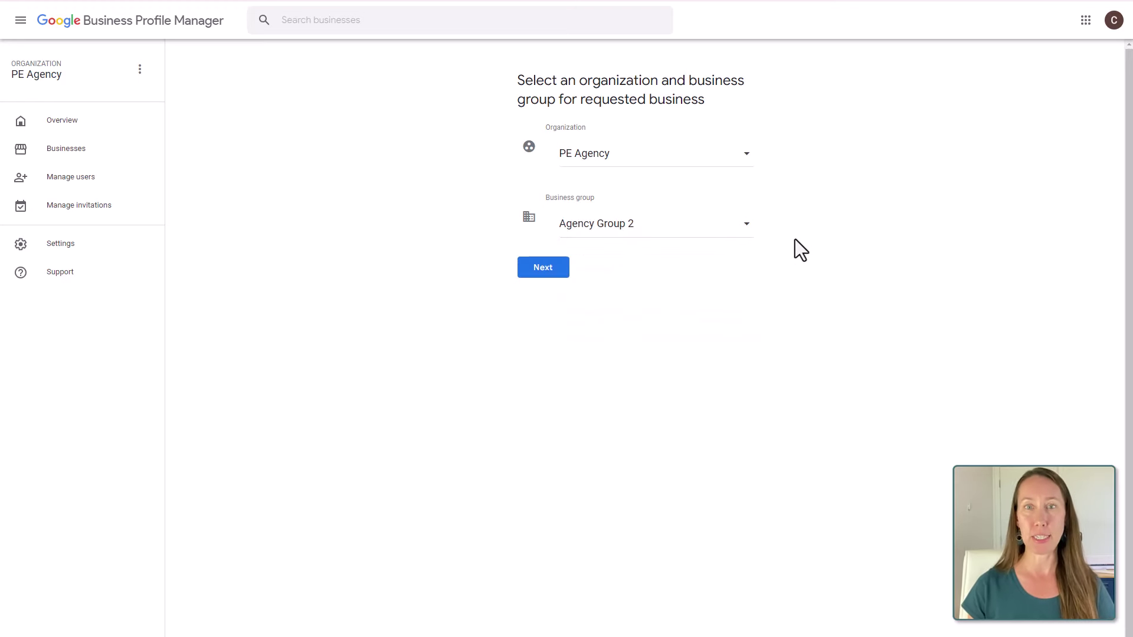
{"action": "left_click", "coordinate": [557, 273]}
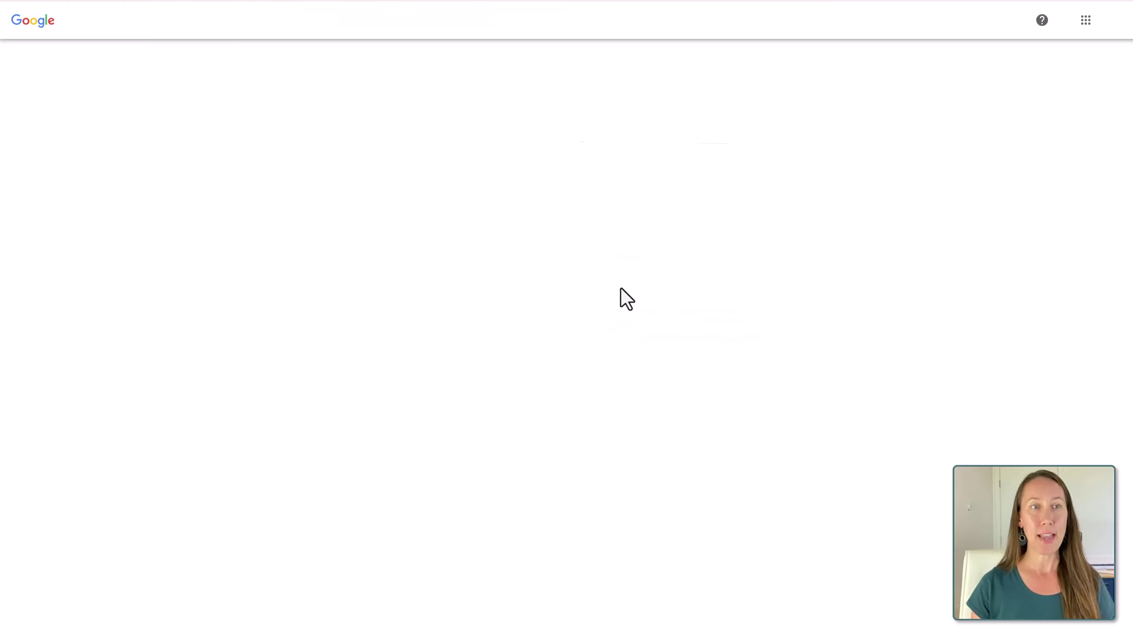
Step: Search for "Dan's Engraving" and choose Dan's Awards & Engraving as the business to request
{"action": "left_click", "coordinate": [632, 136]}
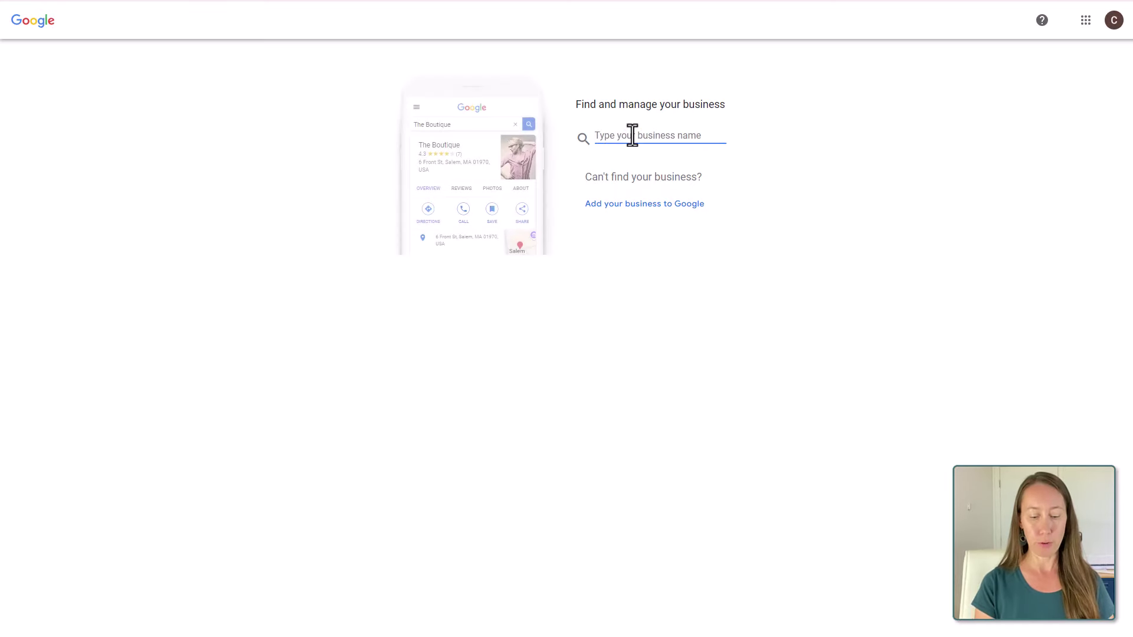
{"action": "type", "text": "Dan's Engraving"}
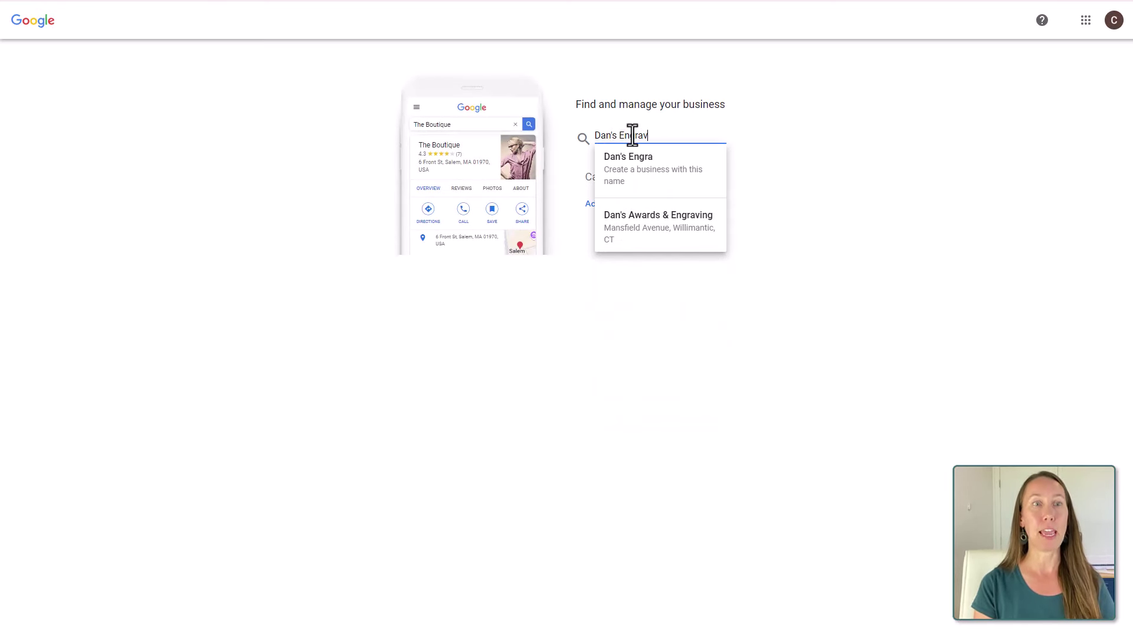
{"action": "left_click", "coordinate": [661, 219]}
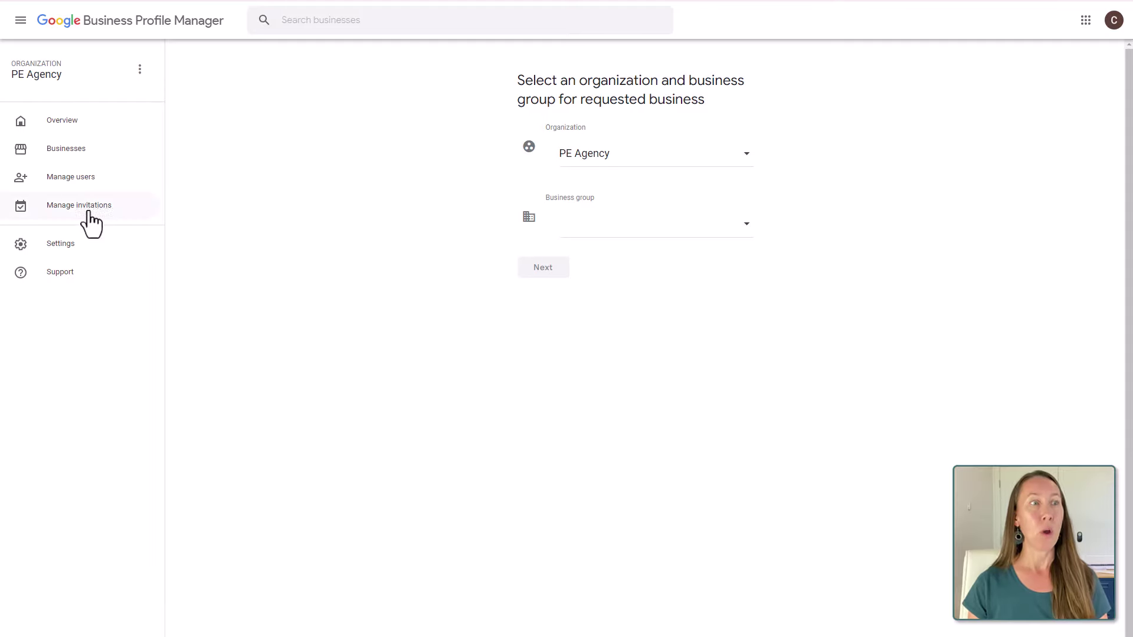
Step: Review the organization's received invitations and its sent access requests
{"action": "left_click", "coordinate": [83, 209]}
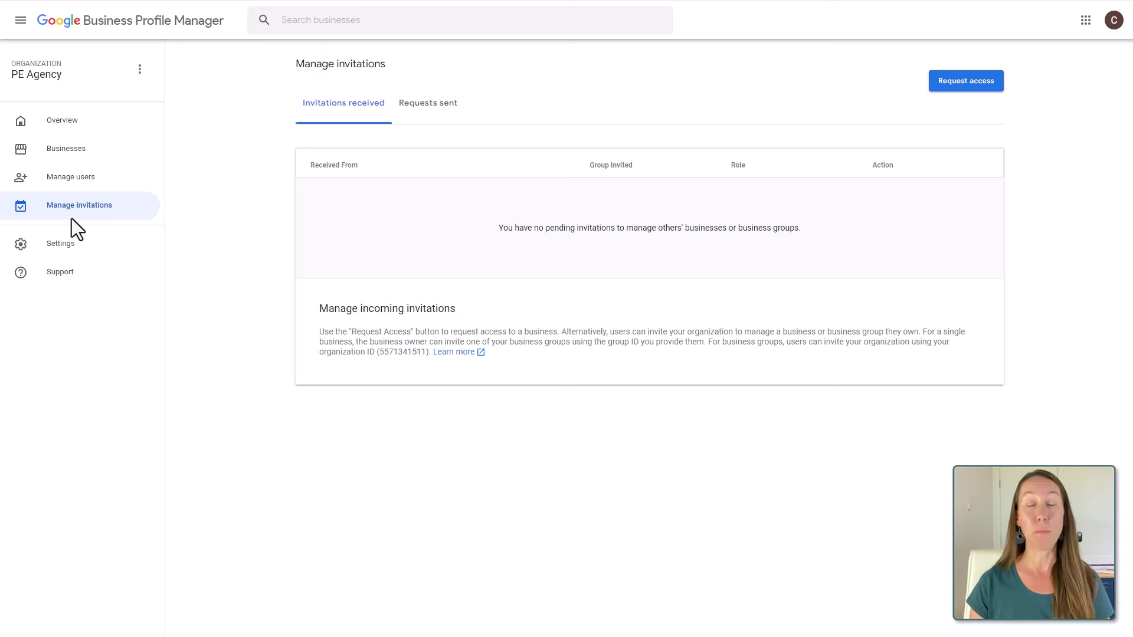
{"action": "left_click", "coordinate": [400, 111]}
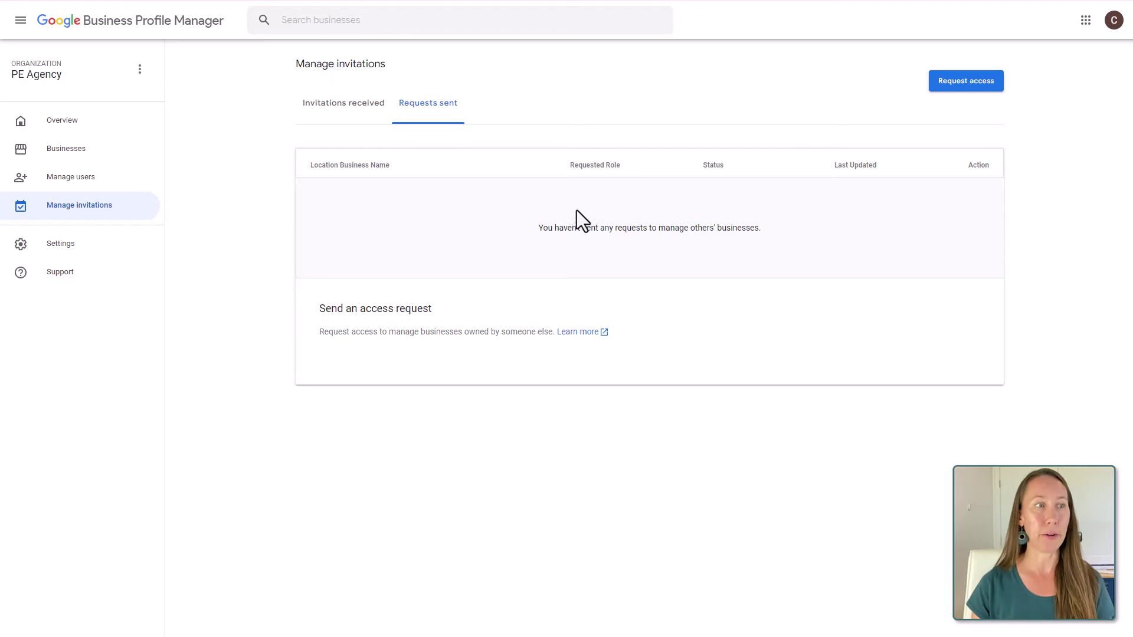
Step: View the organization's users and user groups, including the rename form for User Group 1
{"action": "left_click", "coordinate": [66, 183]}
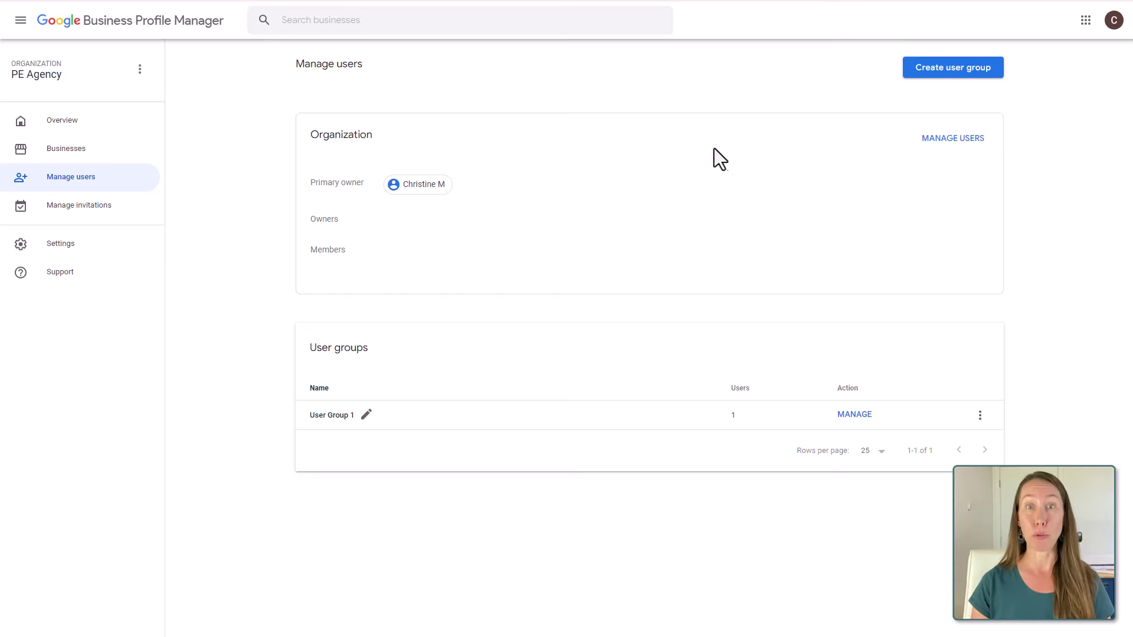
{"action": "left_click", "coordinate": [367, 422]}
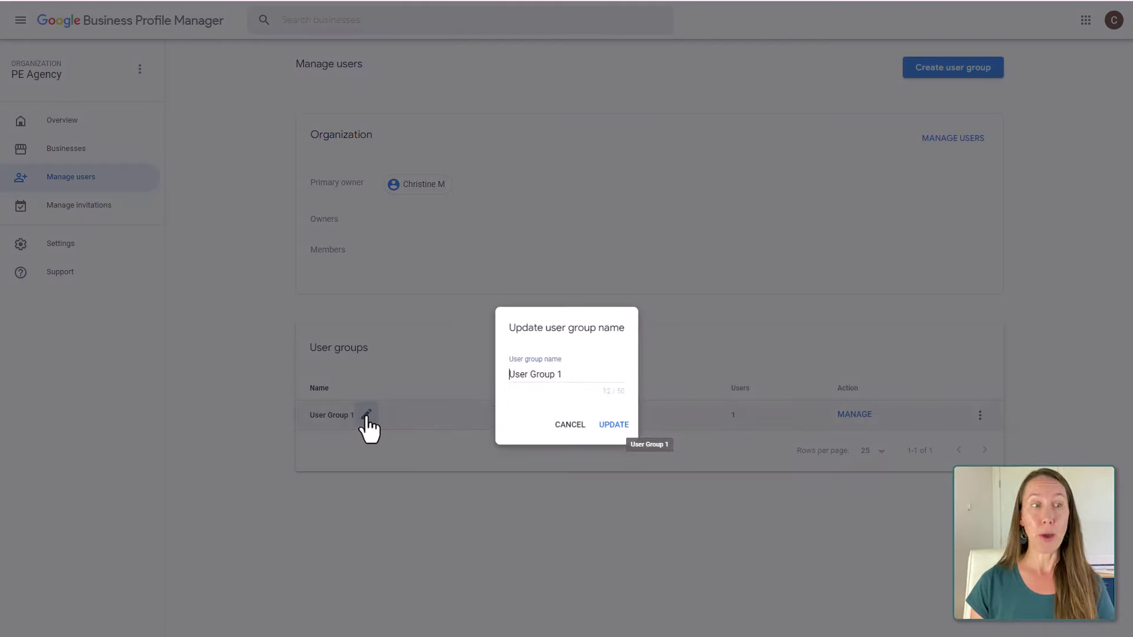
{"action": "left_click", "coordinate": [570, 430]}
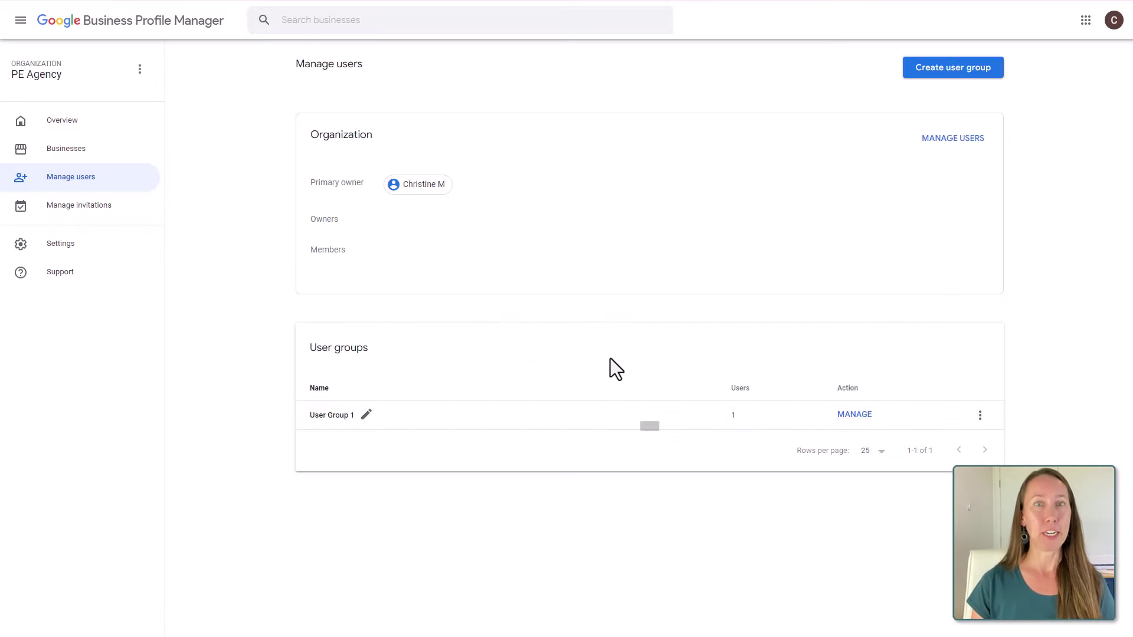
Step: View the form for creating a user group and leave it without saving
{"action": "left_click", "coordinate": [957, 74]}
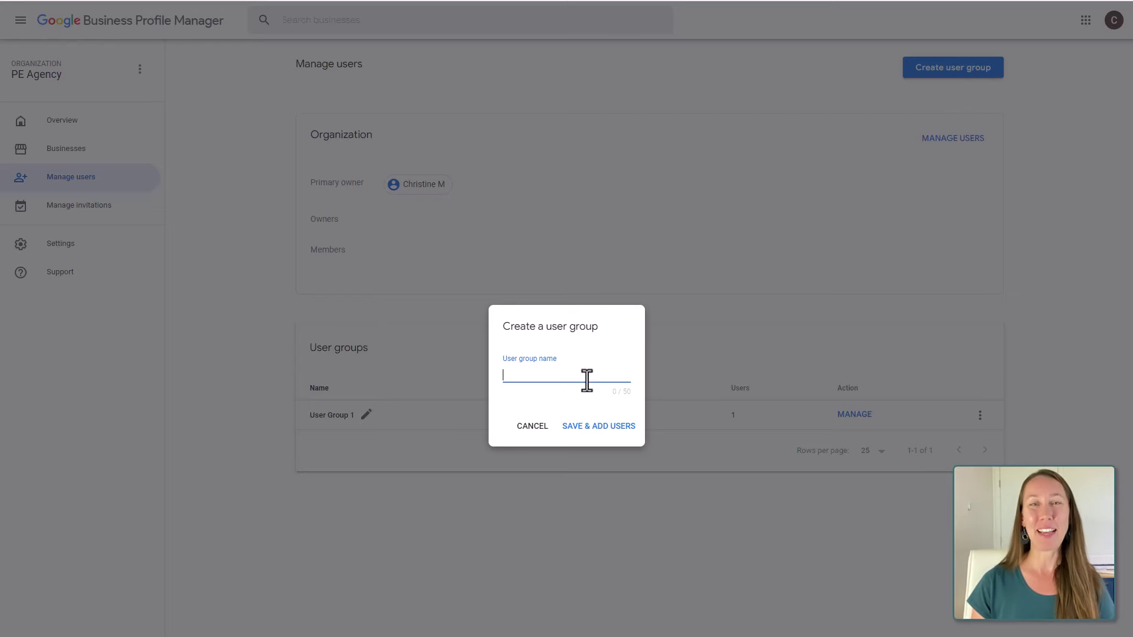
{"action": "left_click", "coordinate": [537, 427]}
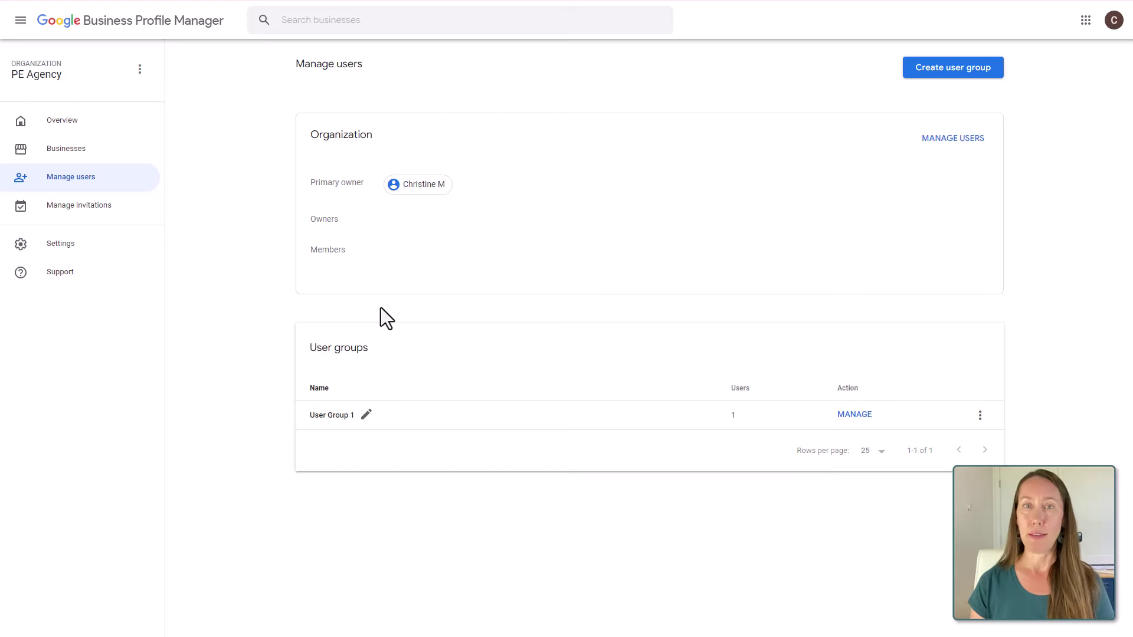
Step: Start adding a new user to User Group 1 and choose the Member role
{"action": "left_click", "coordinate": [856, 417]}
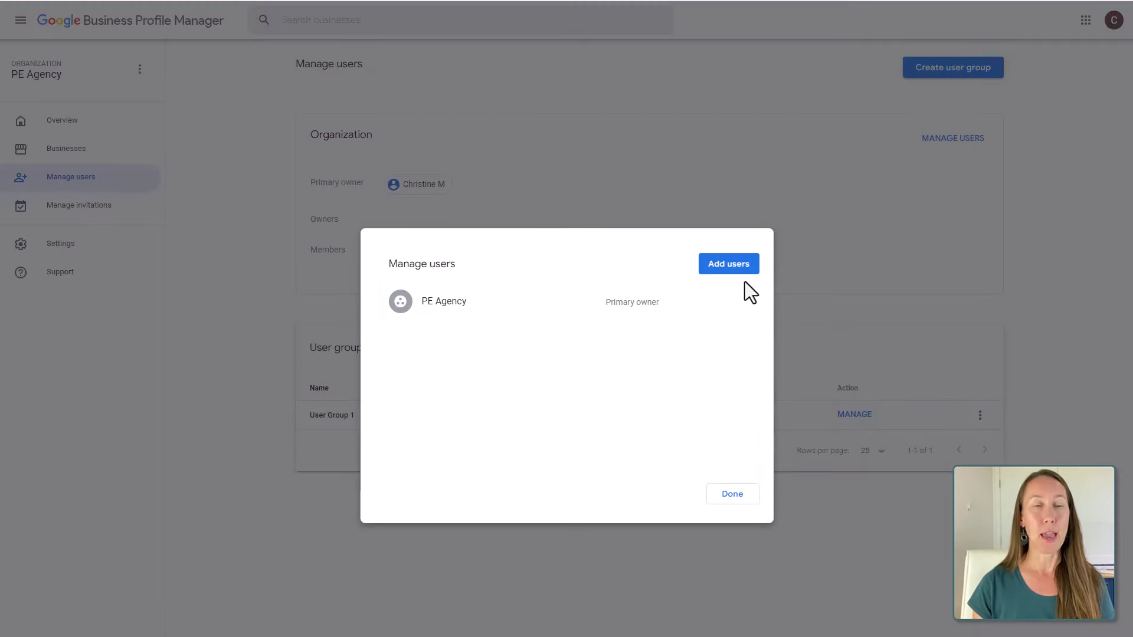
{"action": "left_click", "coordinate": [729, 269]}
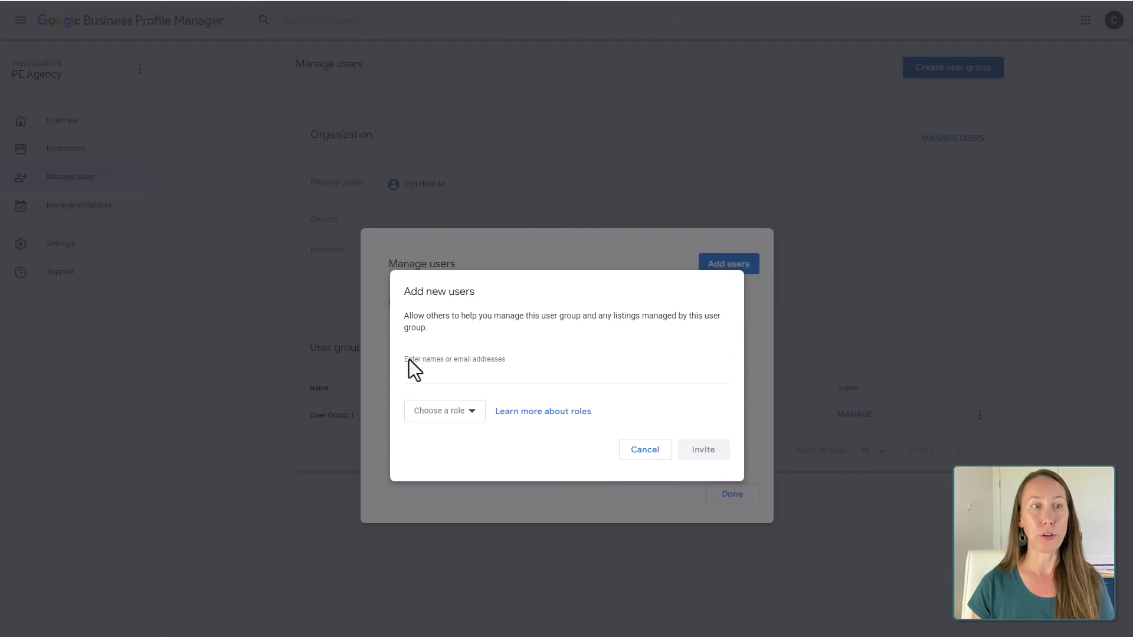
{"action": "left_click", "coordinate": [444, 375]}
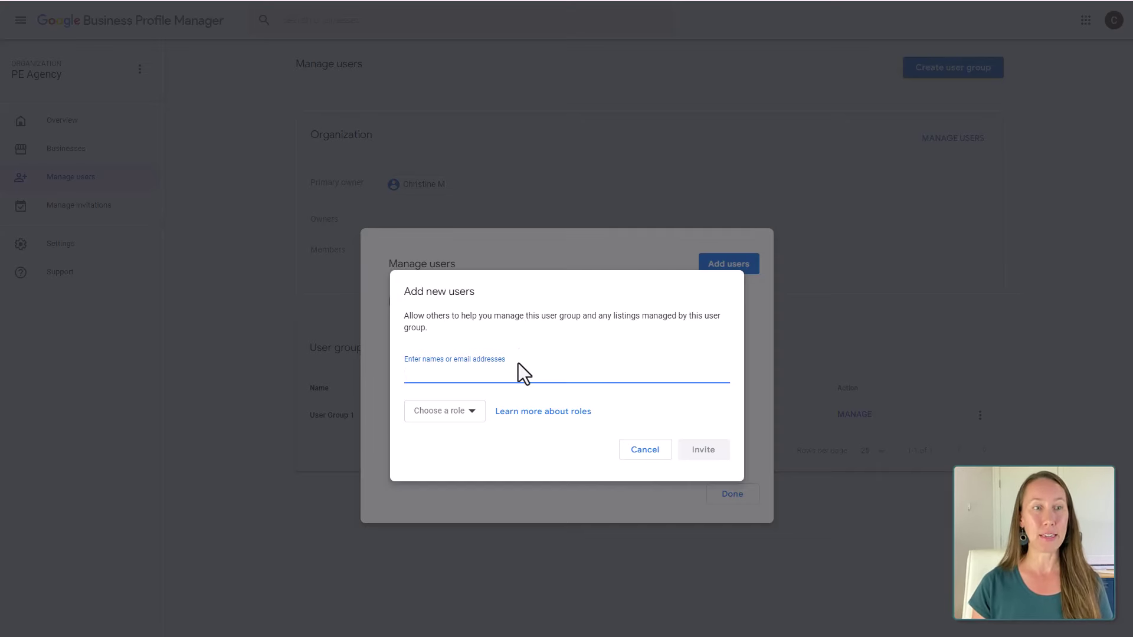
{"action": "left_click", "coordinate": [456, 420]}
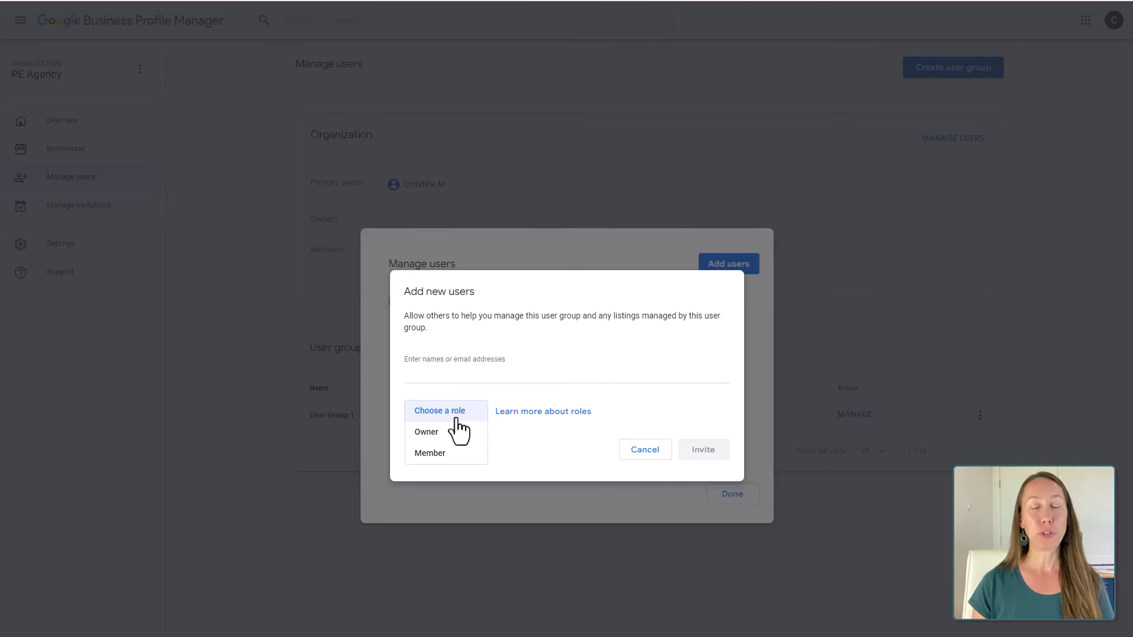
{"action": "left_click", "coordinate": [457, 464]}
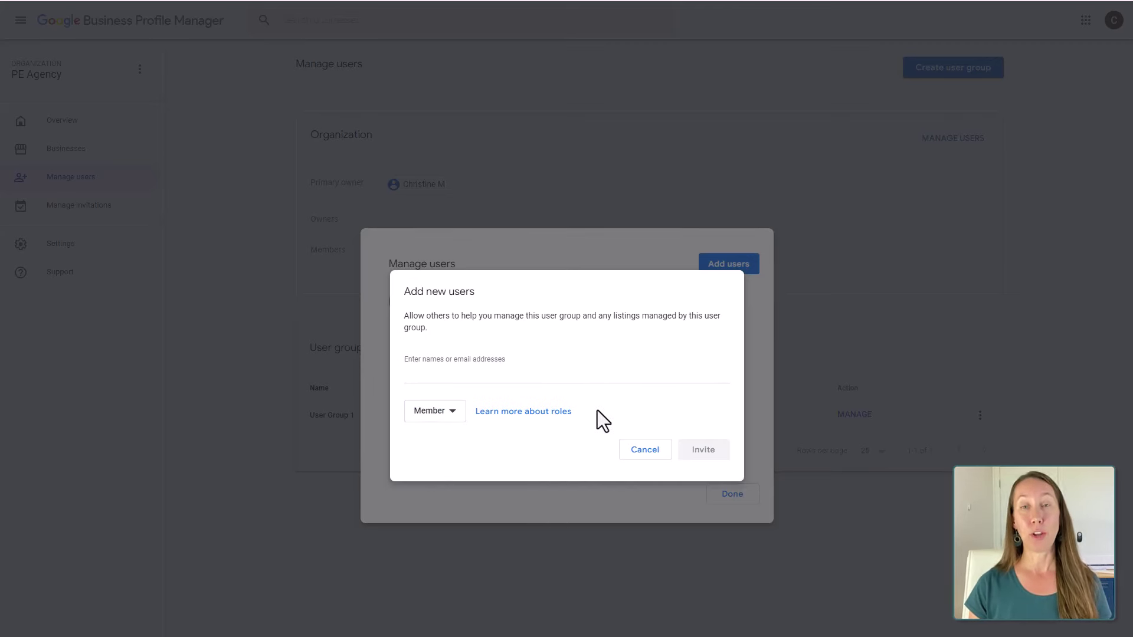
Step: Enter the new user's email address, set the role to Member and send the invitation to User Group 1
{"action": "left_click", "coordinate": [527, 375]}
{"action": "type", "text": "christine."}
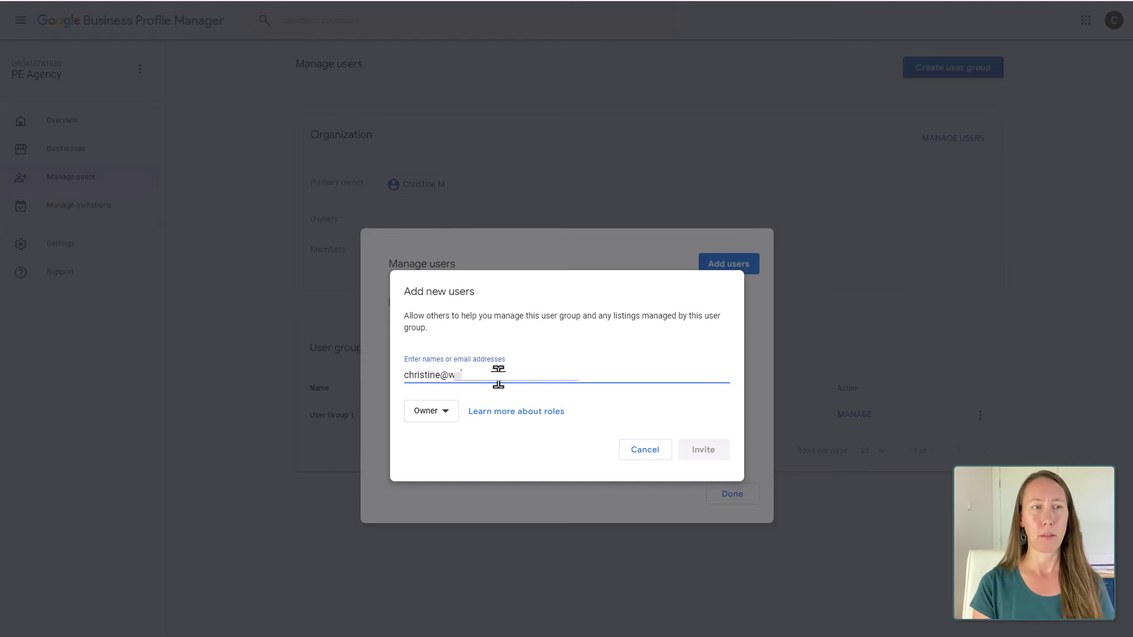
{"action": "type", "text": "ebsite.com"}
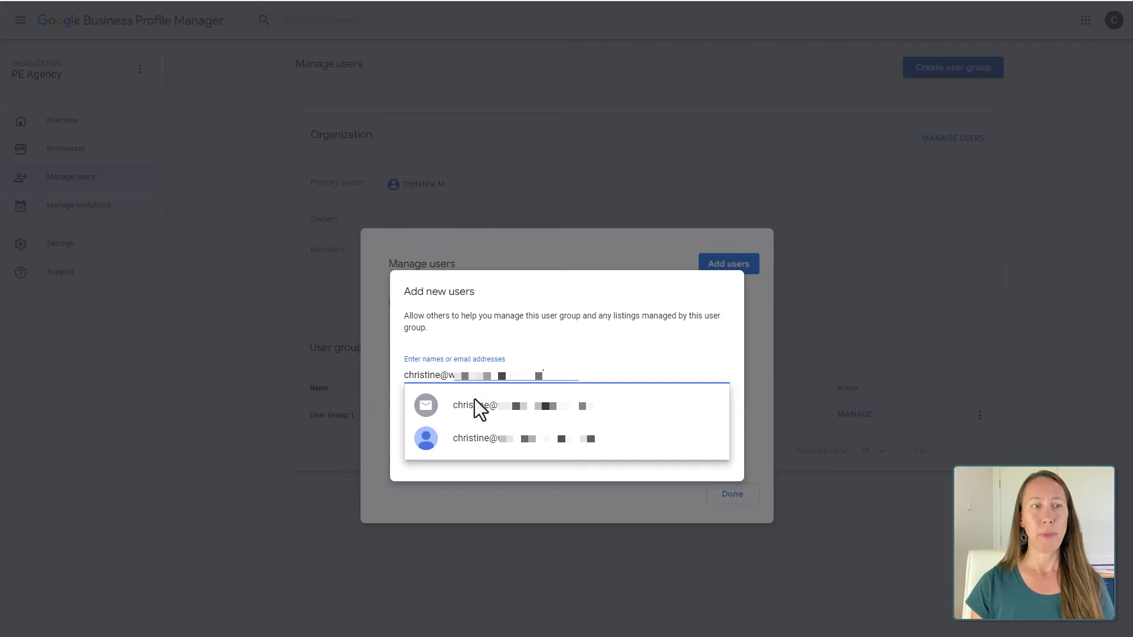
{"action": "left_click", "coordinate": [470, 440]}
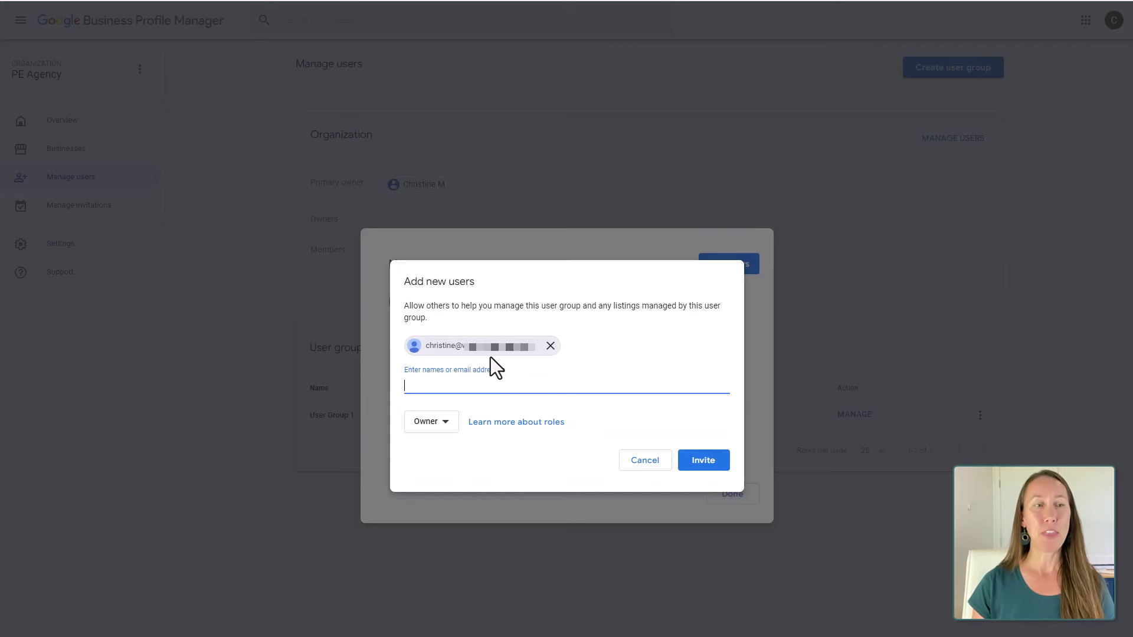
{"action": "left_click", "coordinate": [426, 429]}
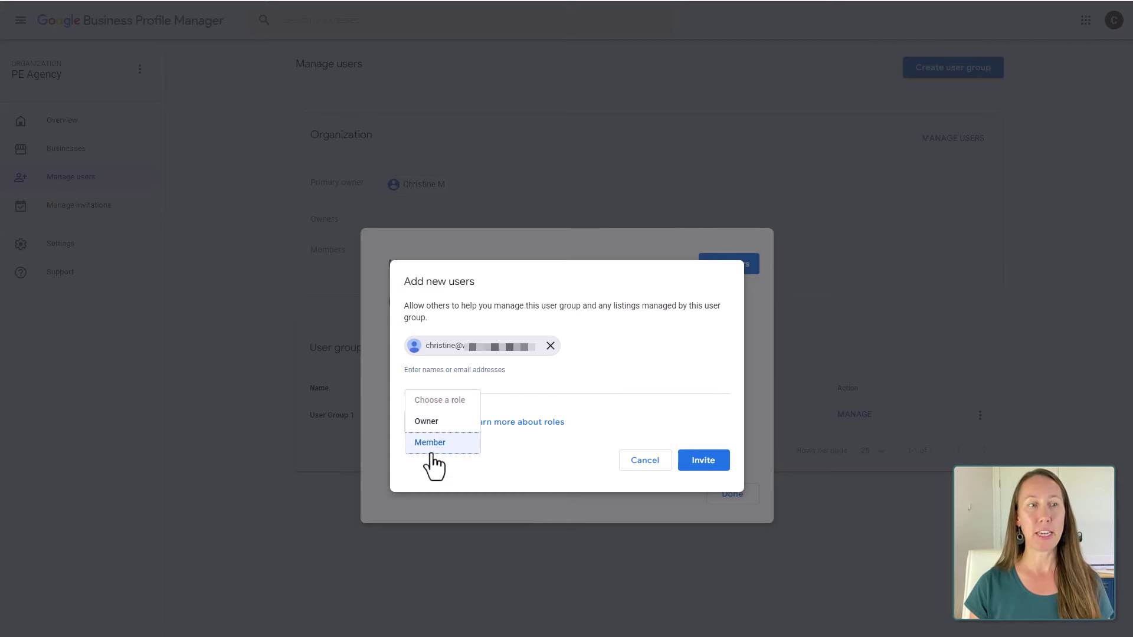
{"action": "left_click", "coordinate": [428, 443]}
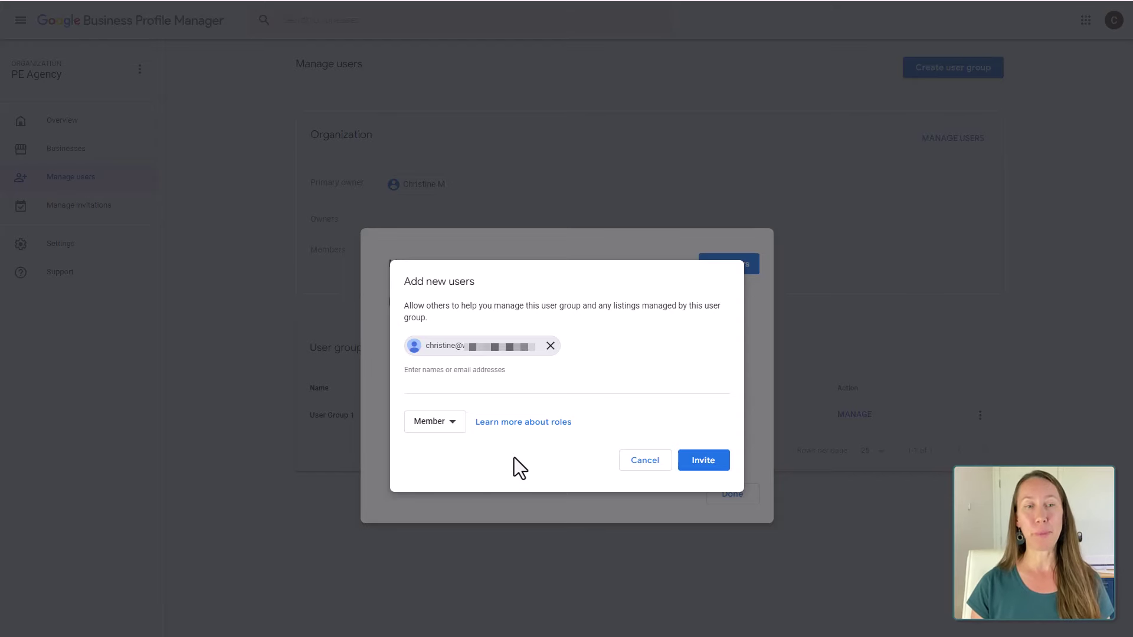
{"action": "left_click", "coordinate": [700, 465]}
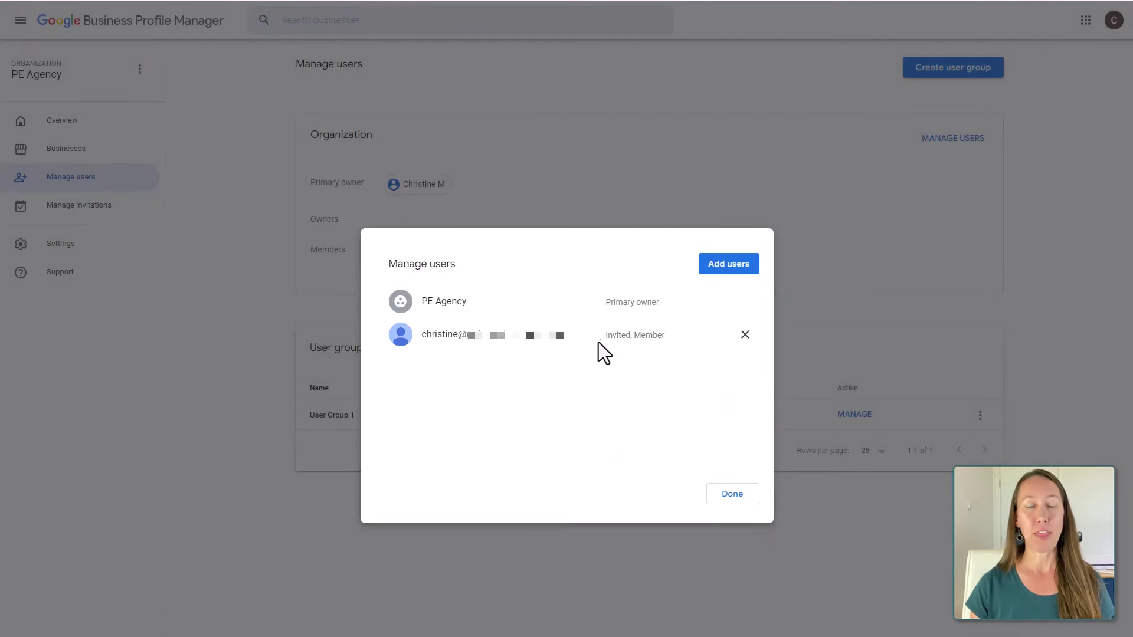
{"action": "left_click", "coordinate": [730, 497]}
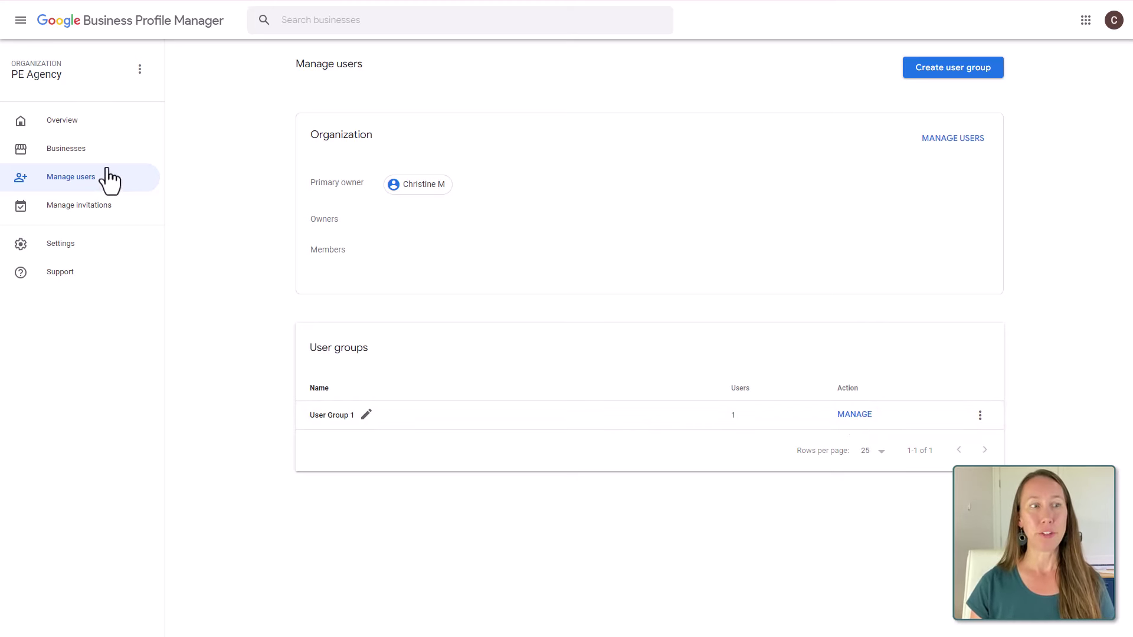
Step: Review the users of User Group 1 and return to the organization's overview
{"action": "left_click", "coordinate": [859, 418]}
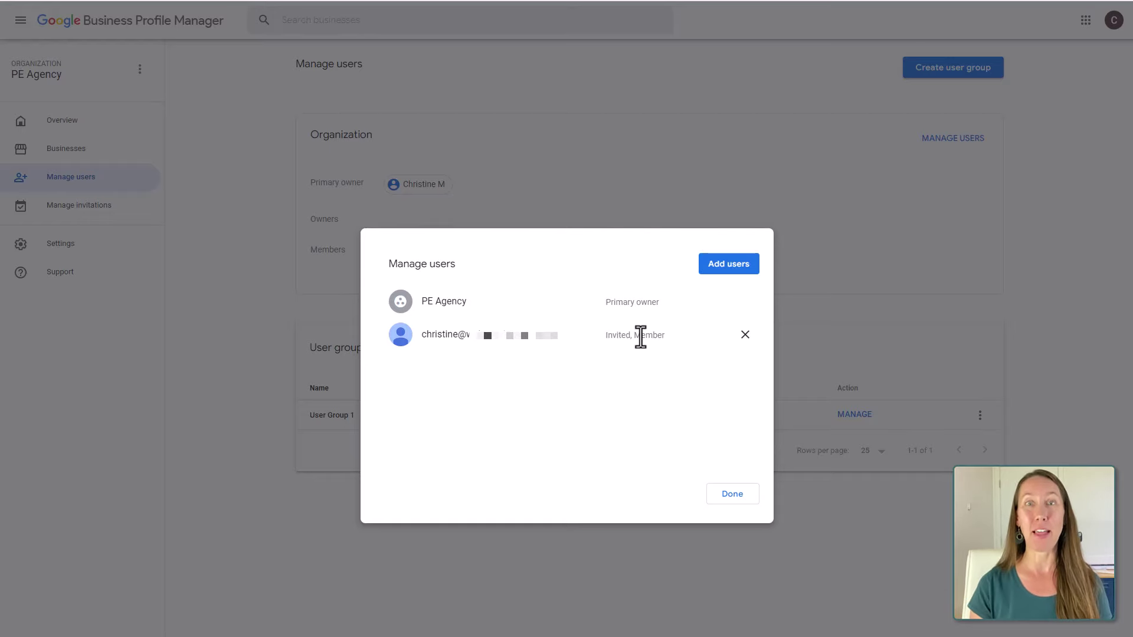
{"action": "left_click", "coordinate": [733, 499]}
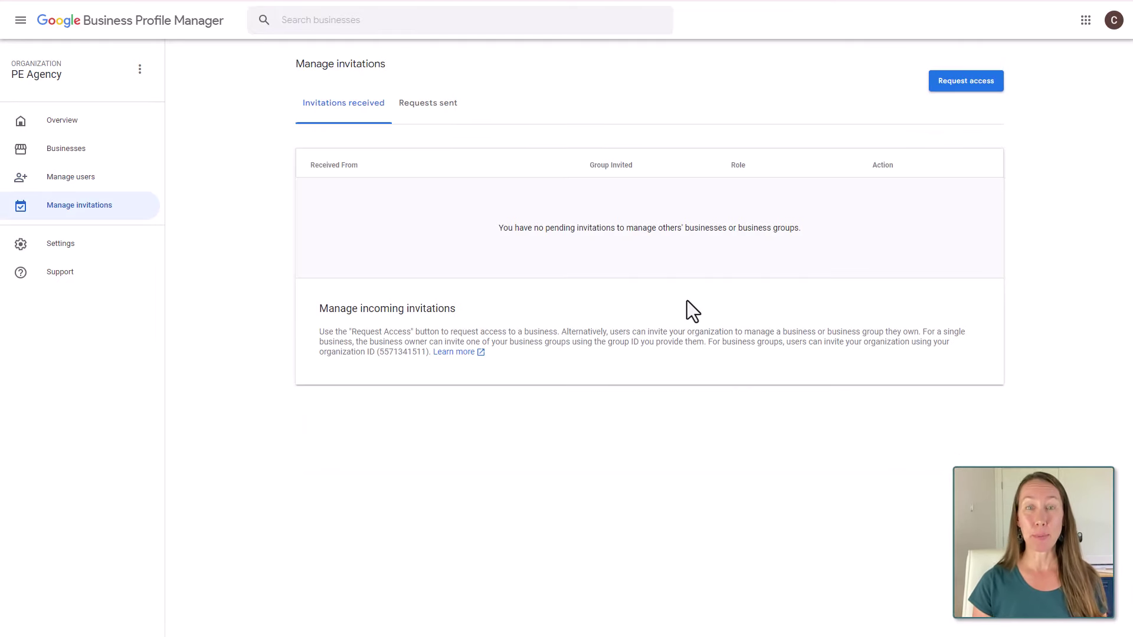
{"action": "left_click", "coordinate": [53, 121]}
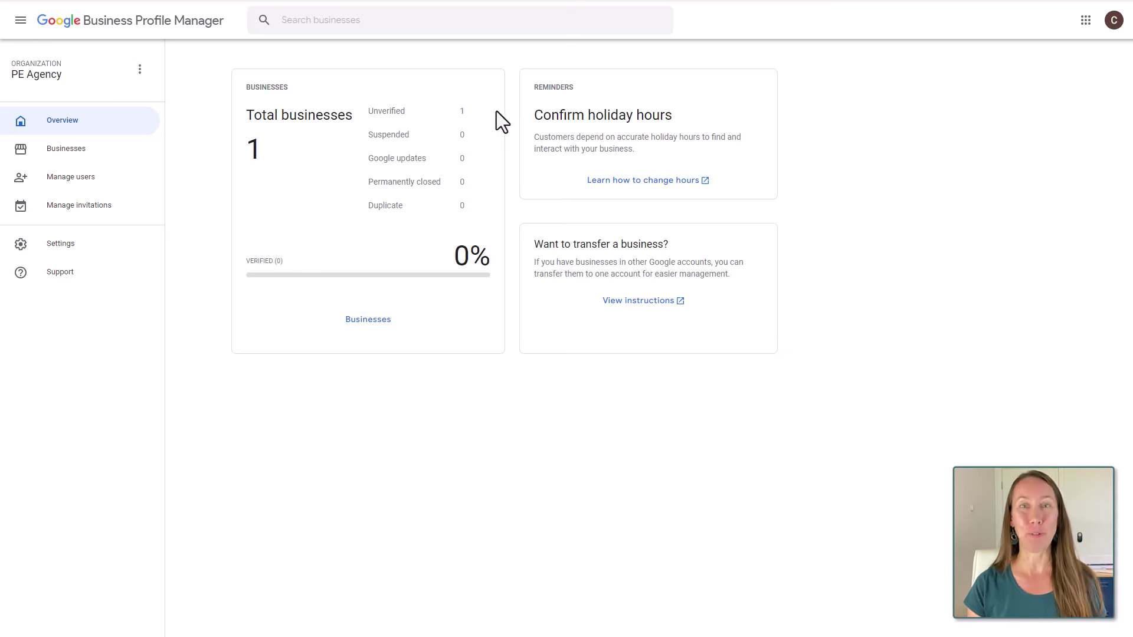
Step: Show the businesses that belong to Agency Group 2
{"action": "left_click", "coordinate": [75, 152]}
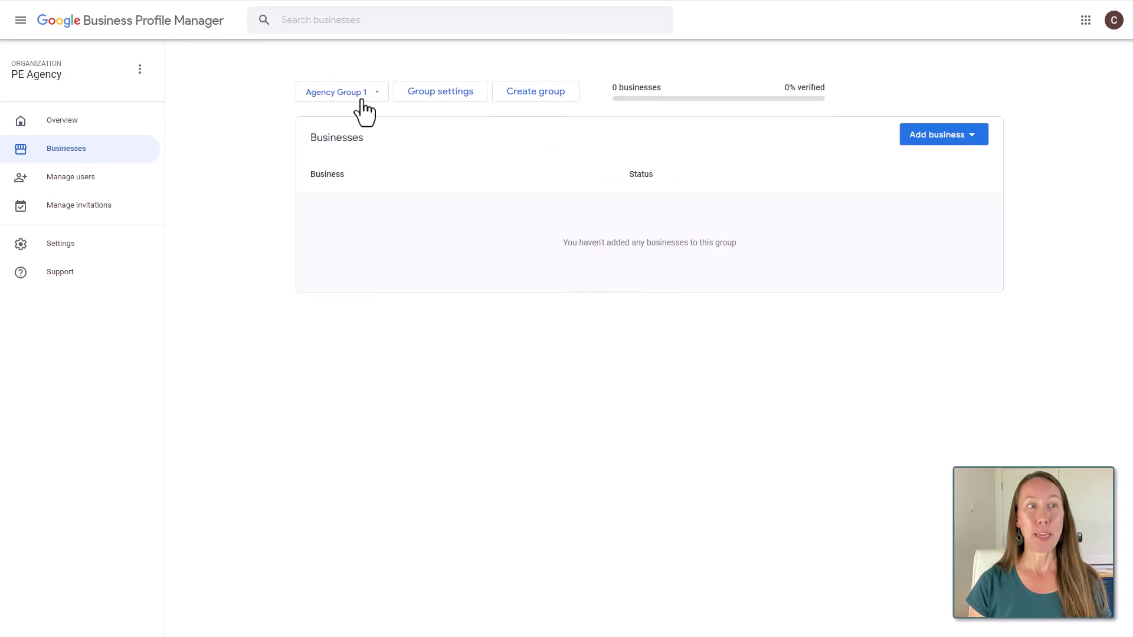
{"action": "left_click", "coordinate": [362, 99]}
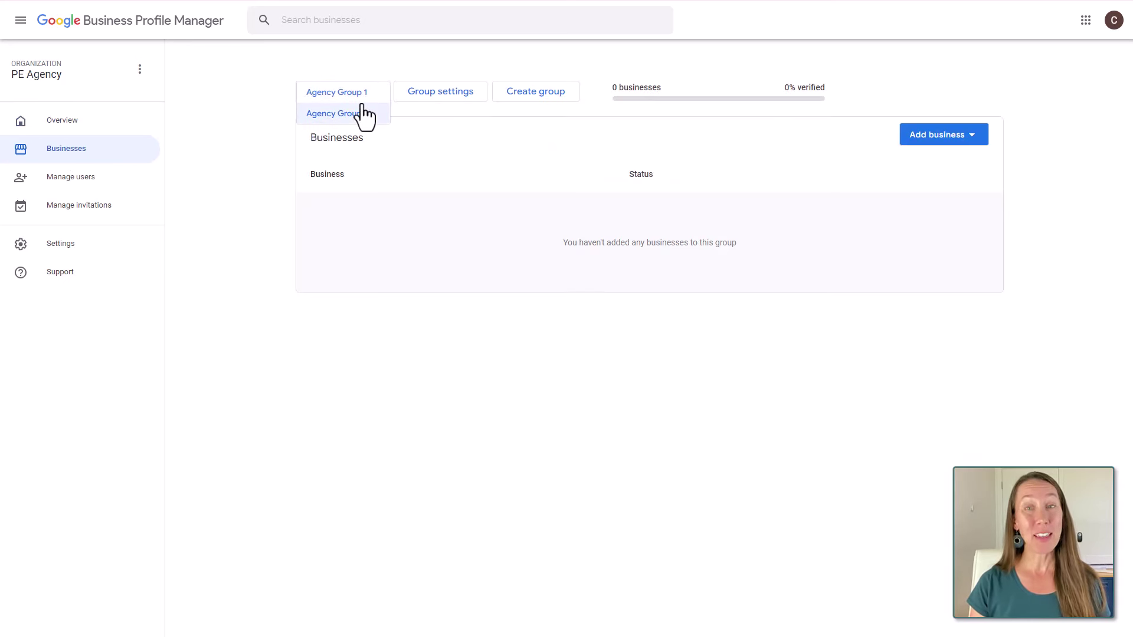
{"action": "left_click", "coordinate": [362, 118]}
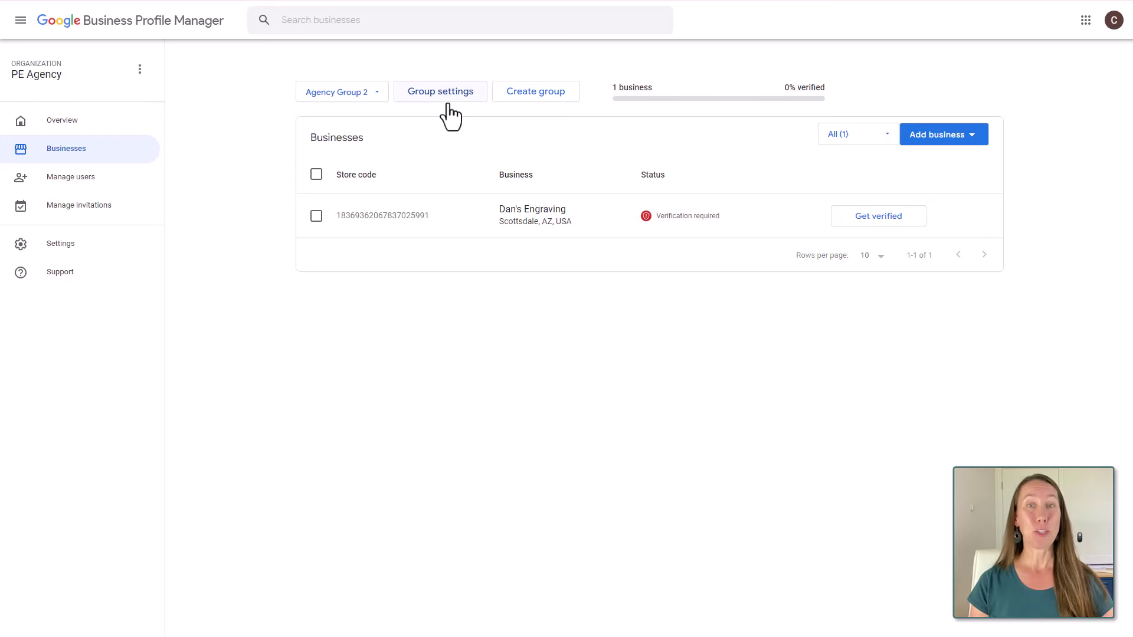
Step: Add User Group 1 to Agency Group 2 with the Manager role and return to the organization's overview
{"action": "left_click", "coordinate": [425, 98]}
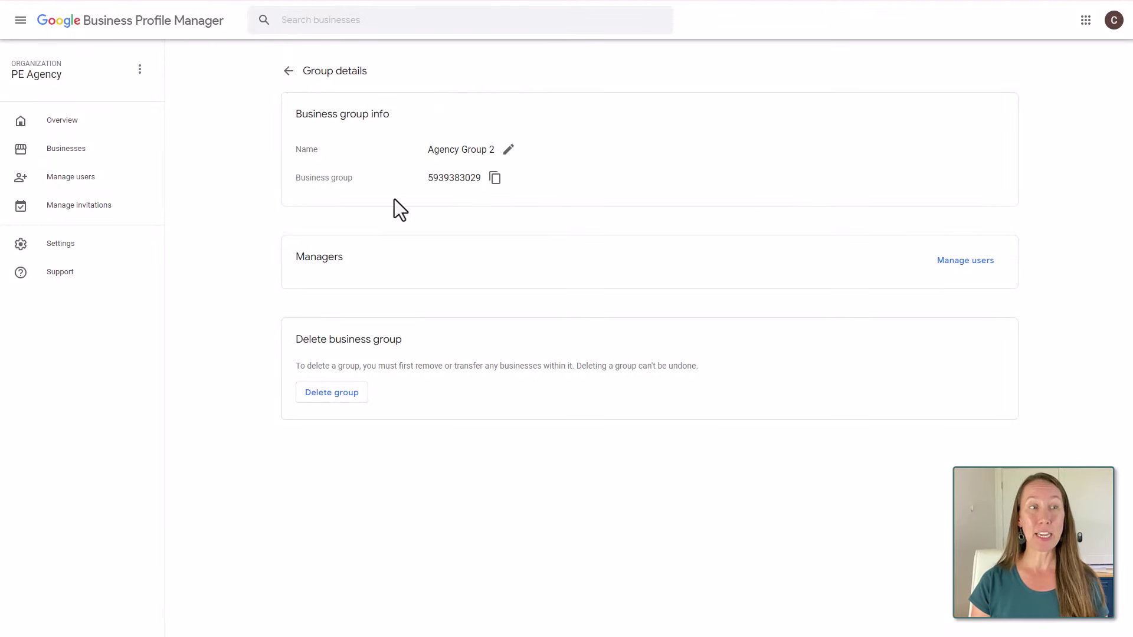
{"action": "left_click", "coordinate": [975, 263]}
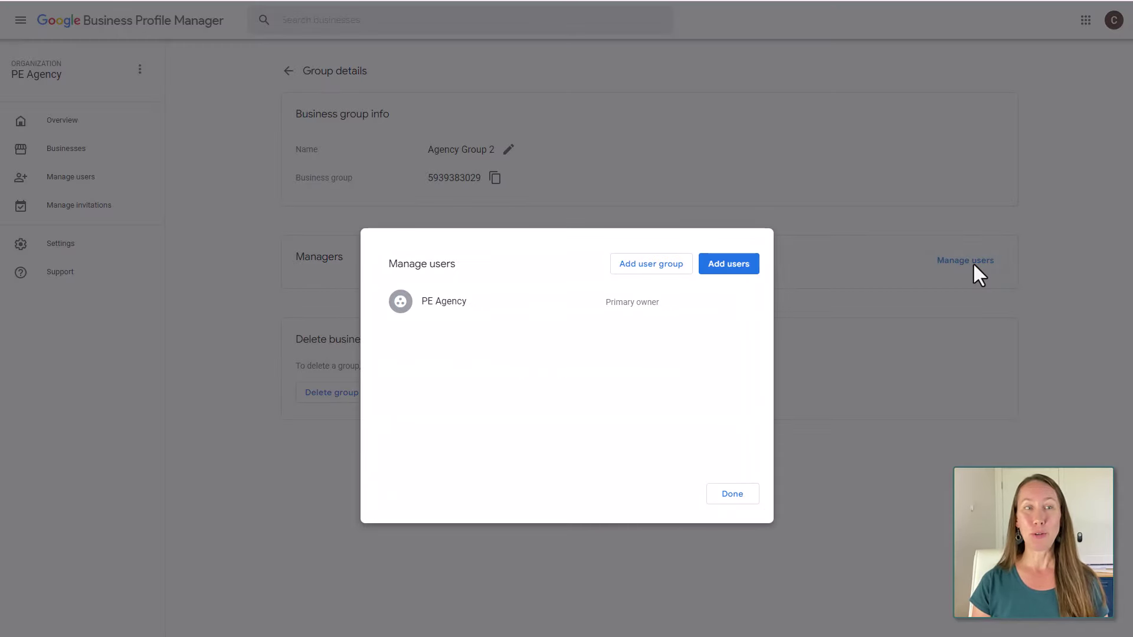
{"action": "left_click", "coordinate": [649, 267]}
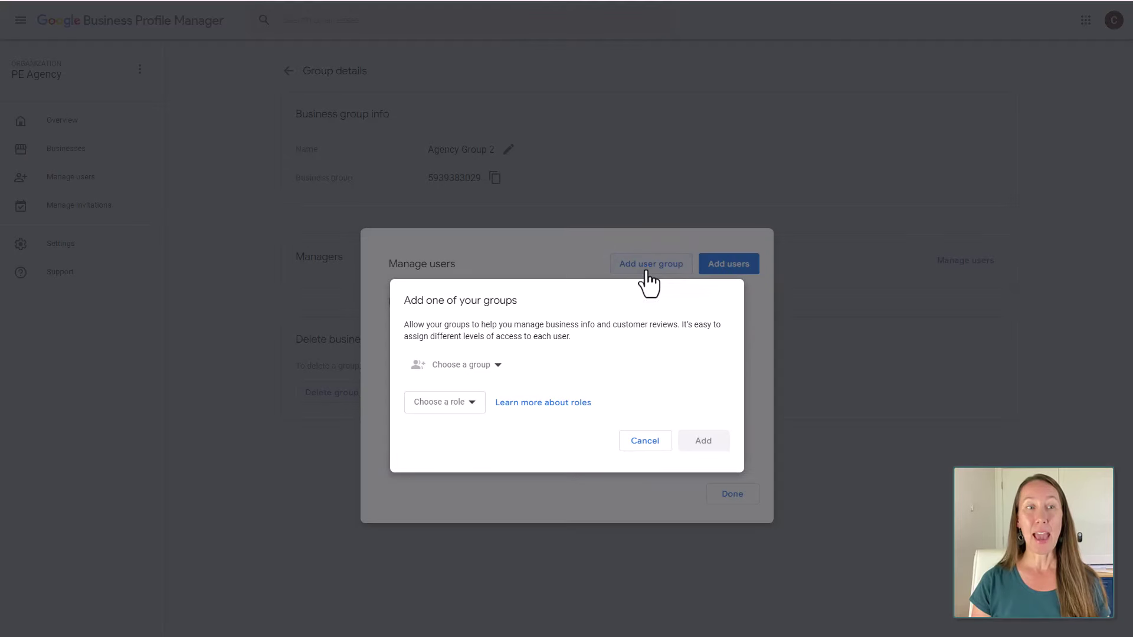
{"action": "left_click", "coordinate": [498, 366]}
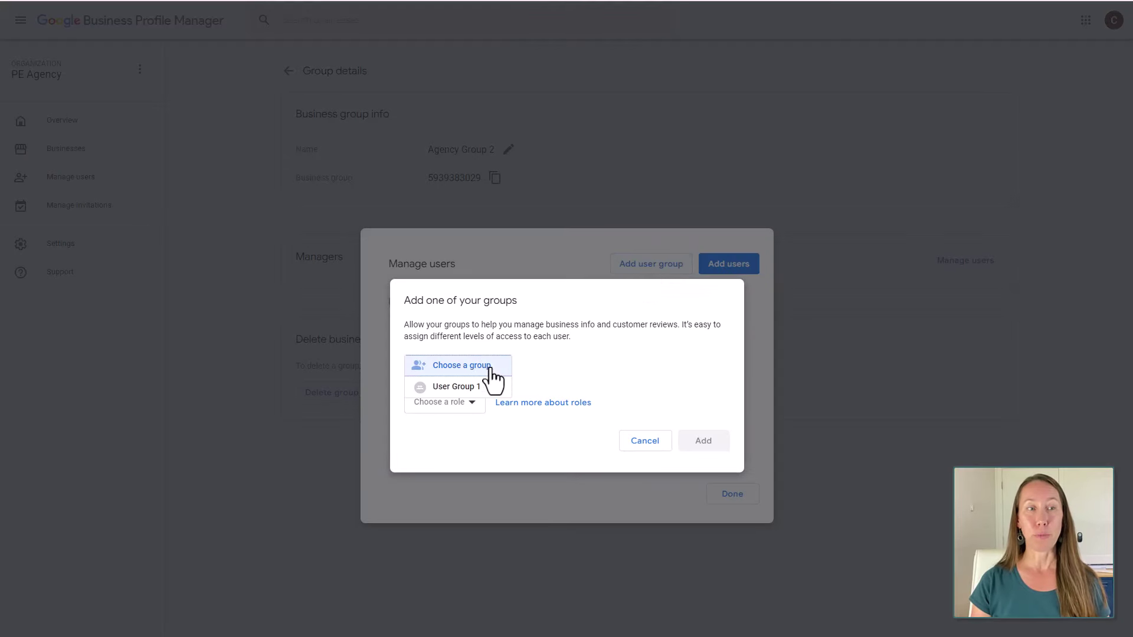
{"action": "left_click", "coordinate": [461, 389]}
{"action": "left_click", "coordinate": [452, 403]}
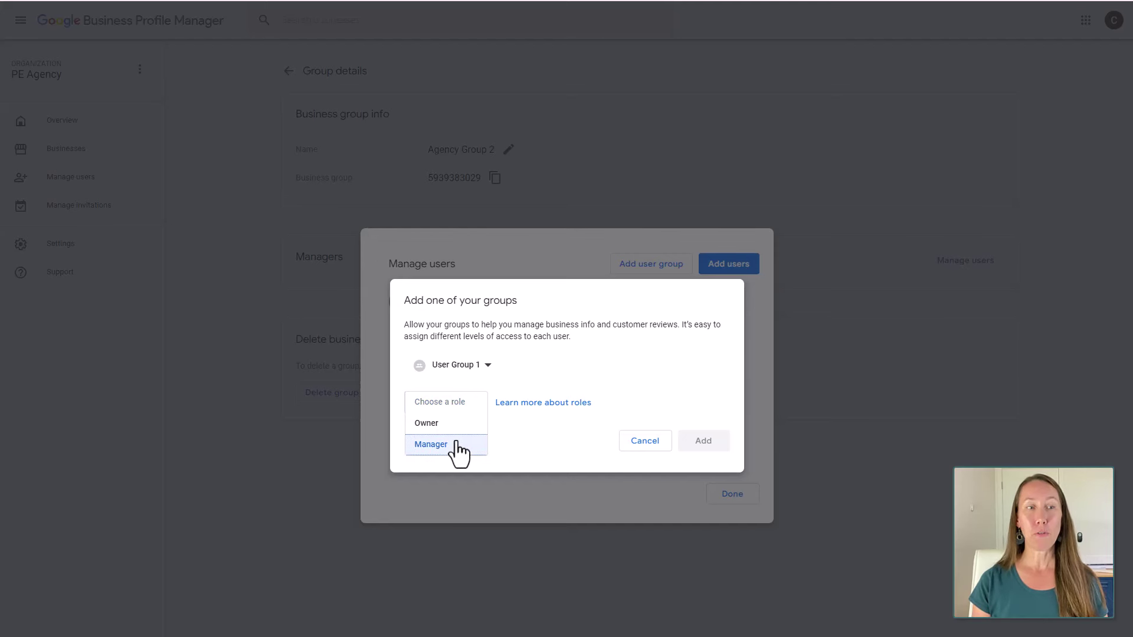
{"action": "left_click", "coordinate": [457, 444]}
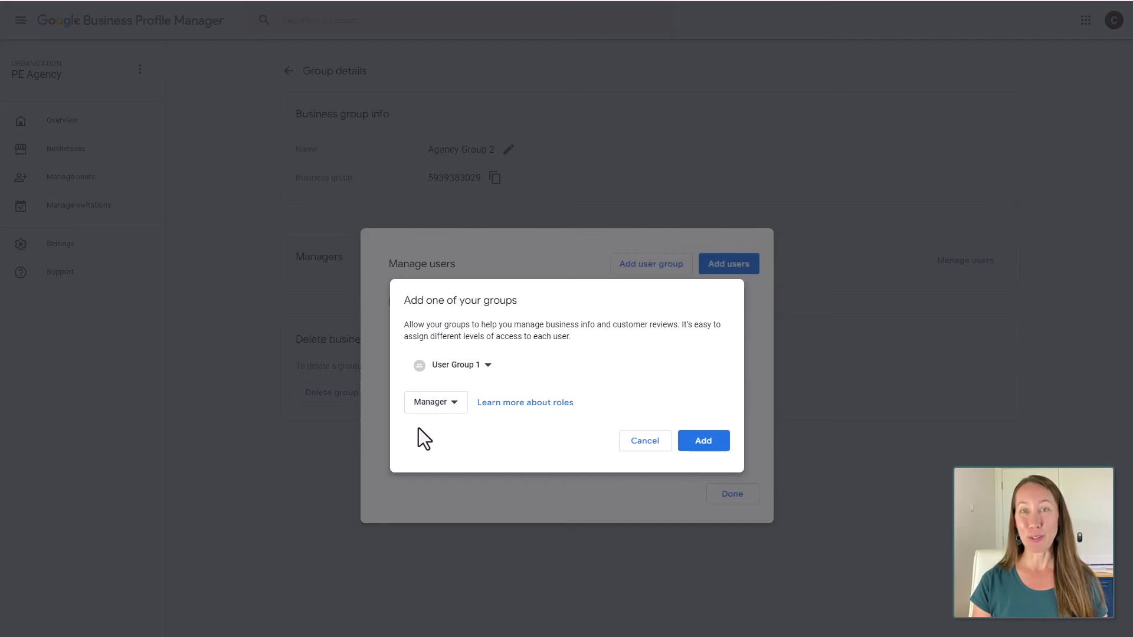
{"action": "left_click", "coordinate": [697, 444]}
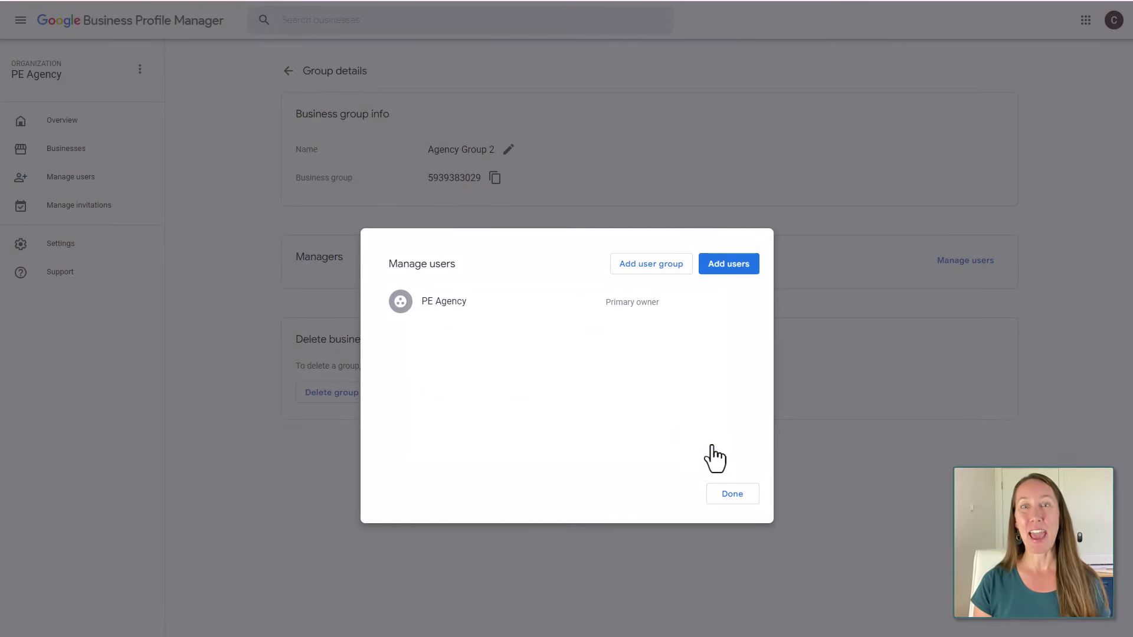
{"action": "left_click", "coordinate": [732, 494]}
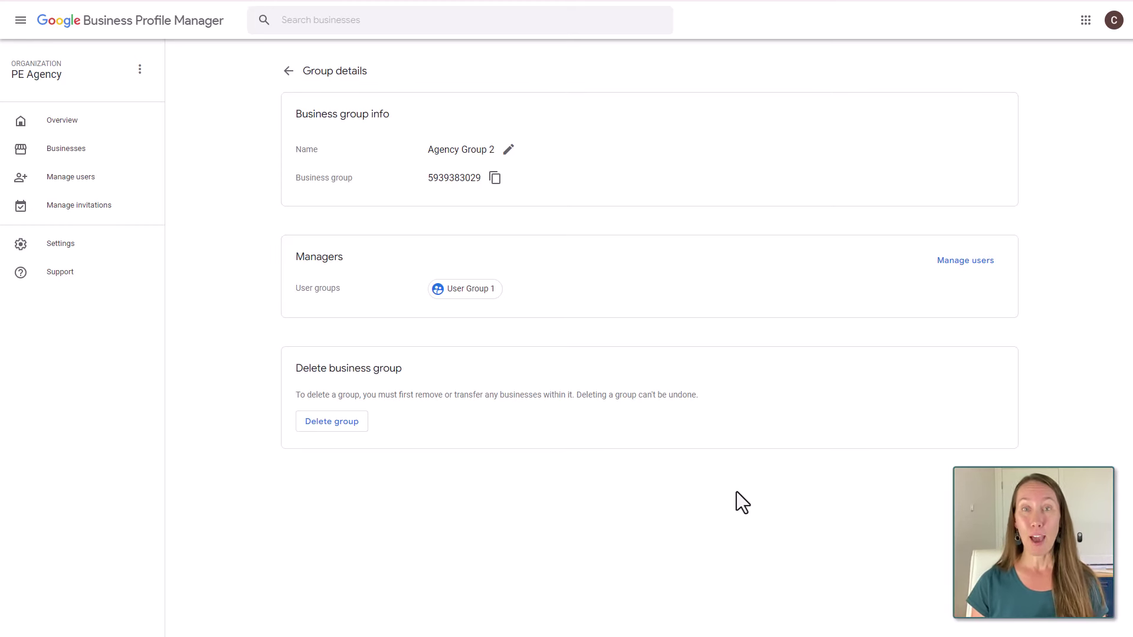
{"action": "left_click", "coordinate": [82, 127]}
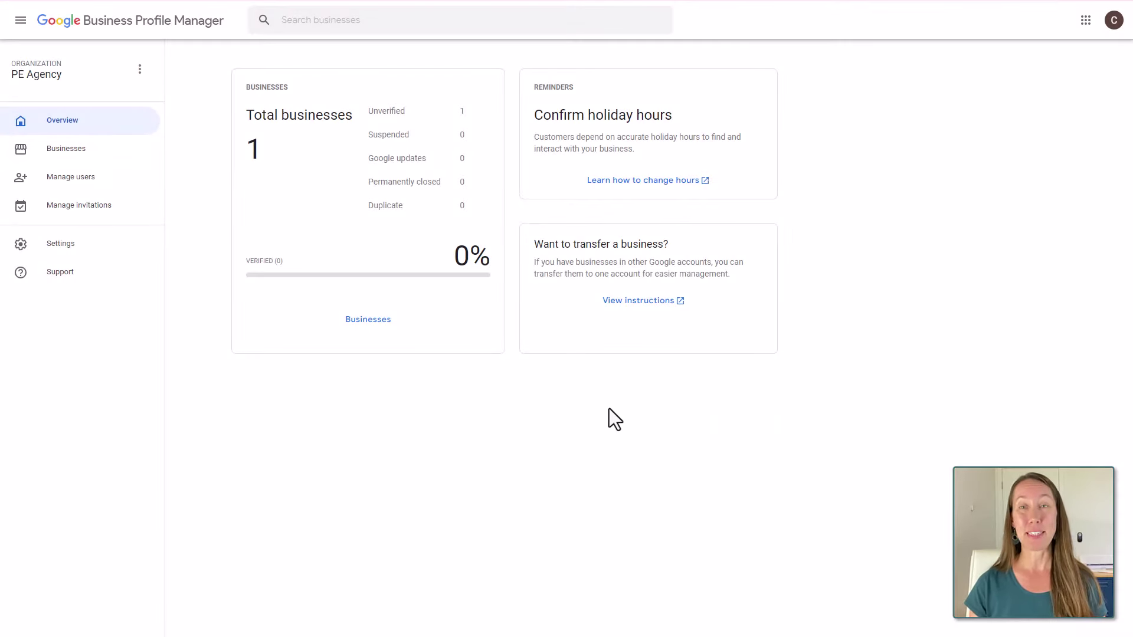